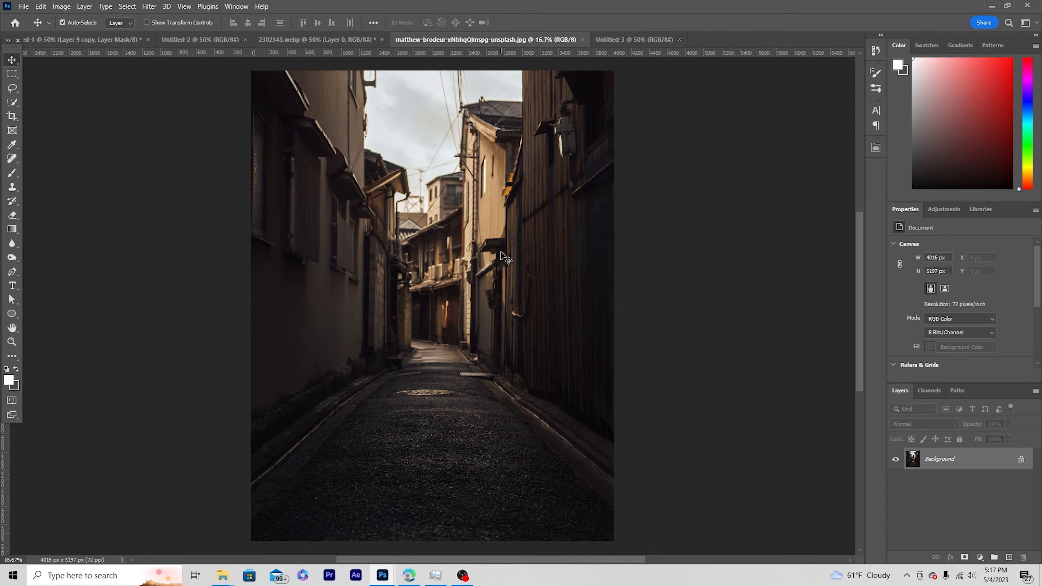
Bring the alley photo into the Untitled-3 document as a new layer and shrink it to about 51% of its size.
scroll(432, 328, up, 2)
drag(635, 41, 458, 324)
key(ctrl+t)
key(ctrl+minus)
key(ctrl+minus)
key(ctrl+minus)
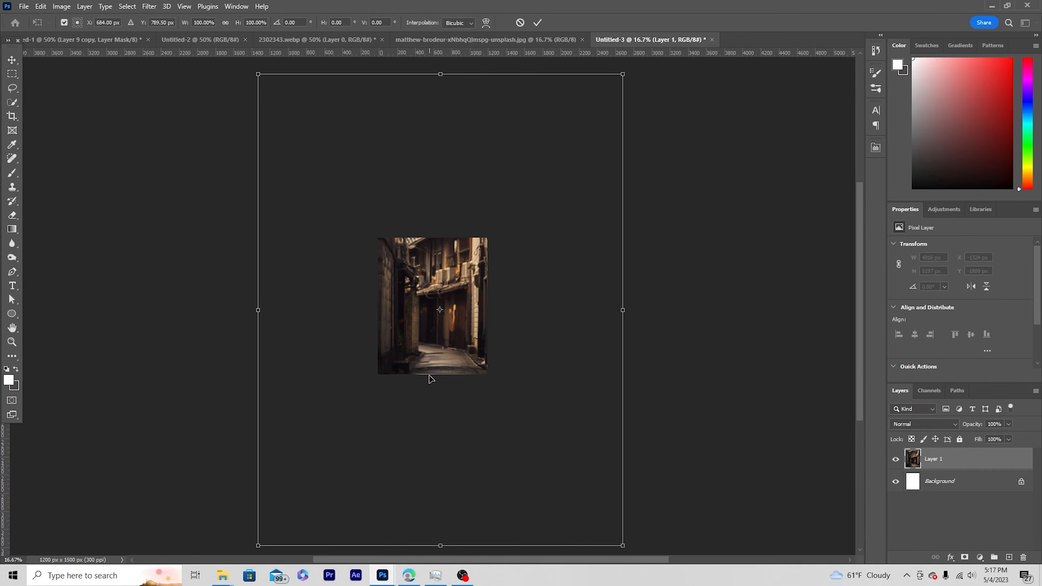
drag(260, 73, 349, 191)
drag(459, 303, 462, 328)
key(ctrl+plus)
key(ctrl+plus)
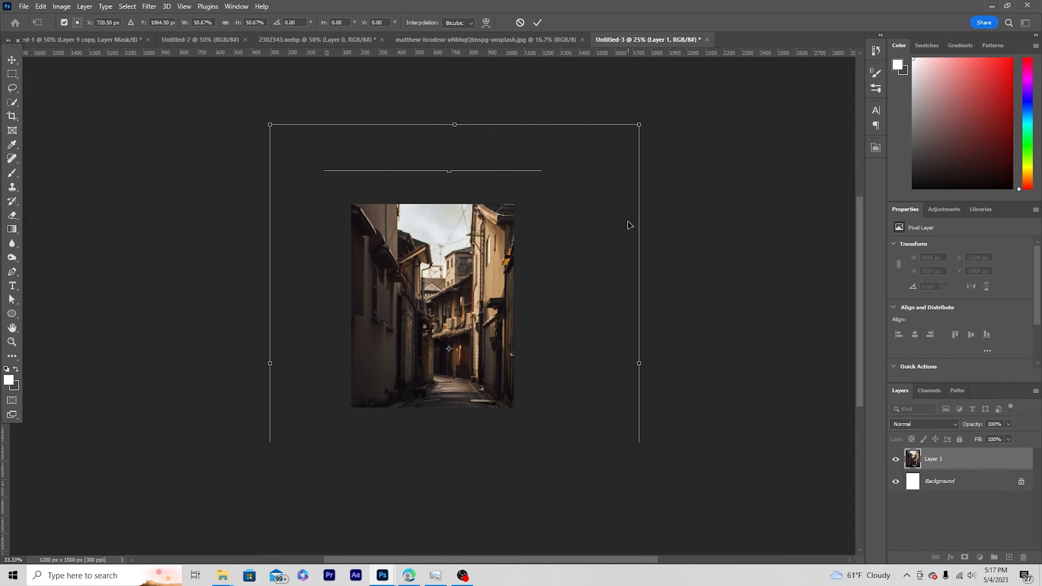
Scale the alley photo down further and position it so the street and sky show while it covers the whole canvas.
drag(454, 281, 452, 326)
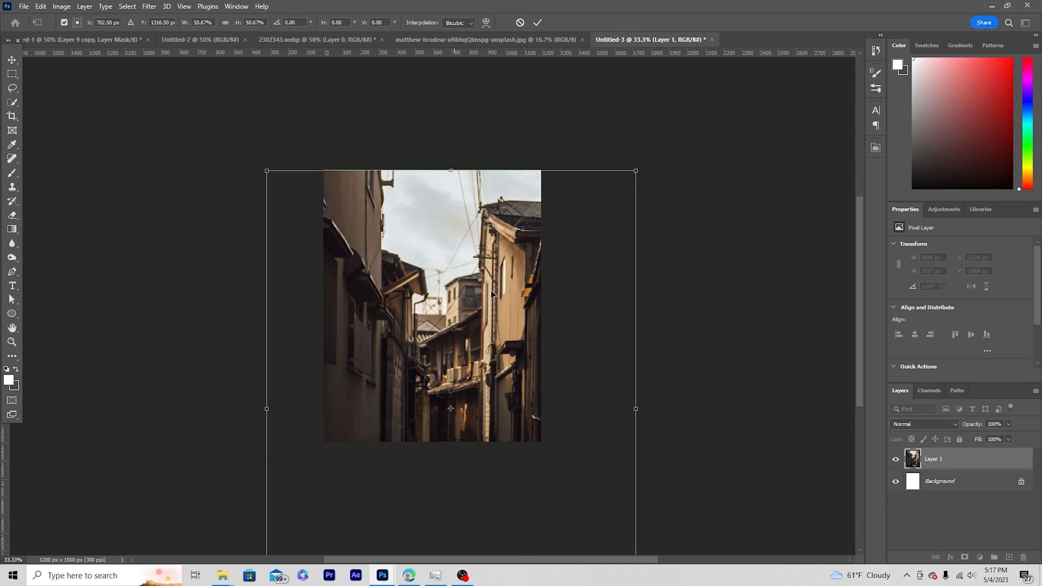
drag(640, 175, 606, 213)
drag(484, 357, 483, 327)
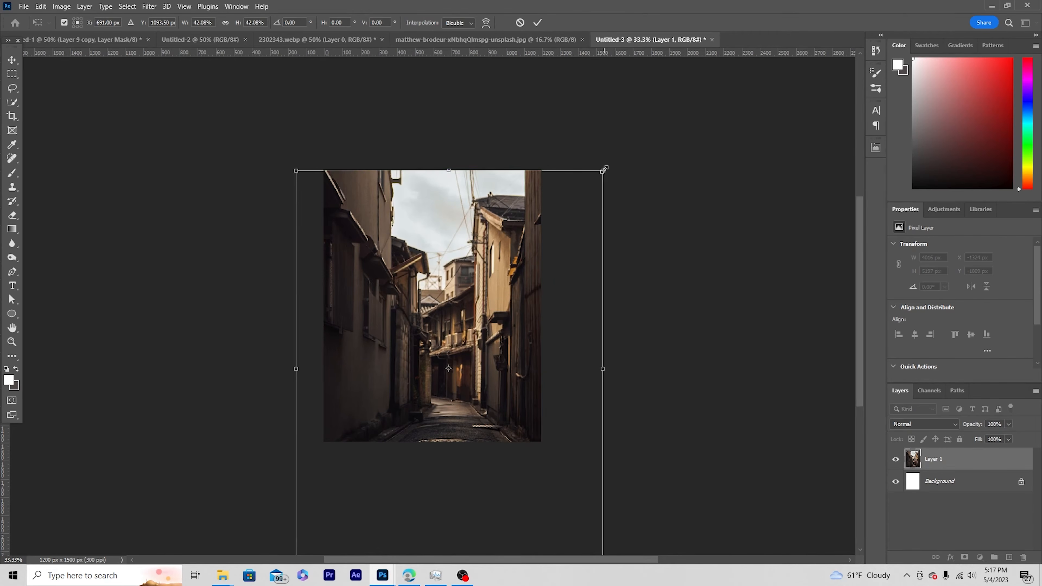
drag(605, 169, 574, 206)
drag(509, 299, 492, 282)
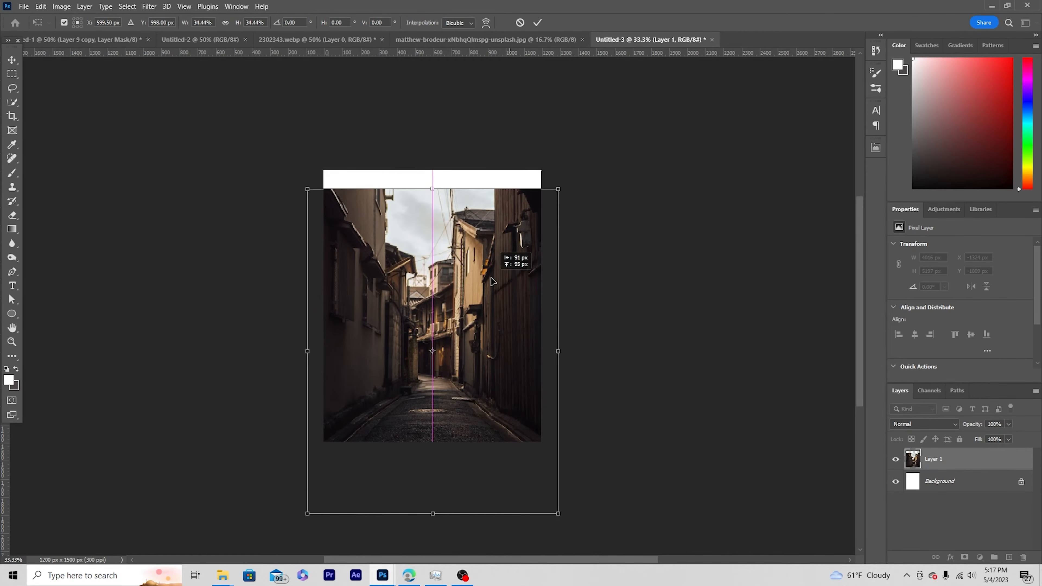
drag(558, 189, 573, 170)
key(Return)
Copy the boxer cutout from the 2302343.webp document into Untitled-3 above the alley layer.
click(425, 45)
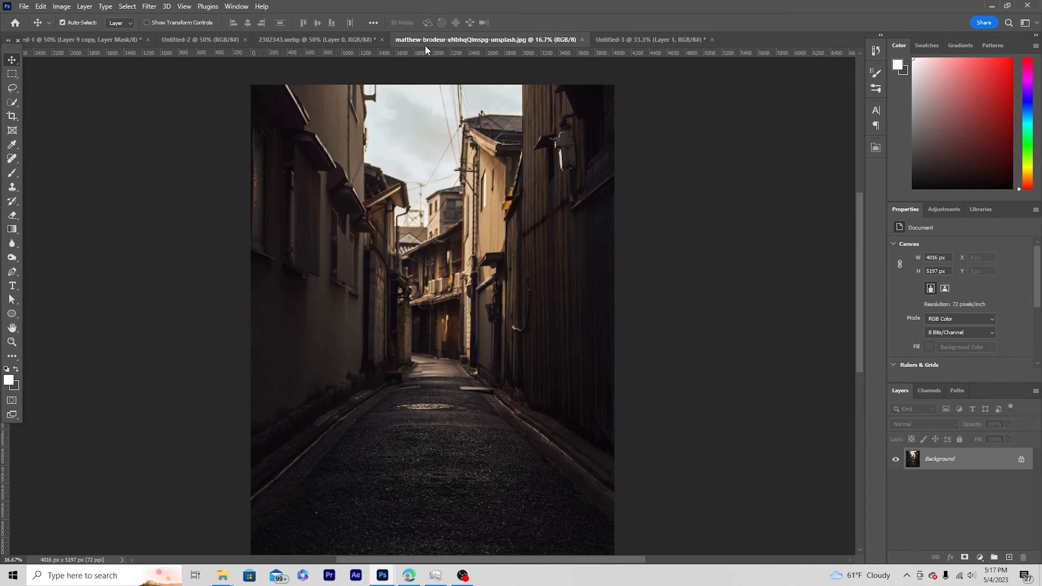
click(286, 44)
drag(286, 161, 472, 310)
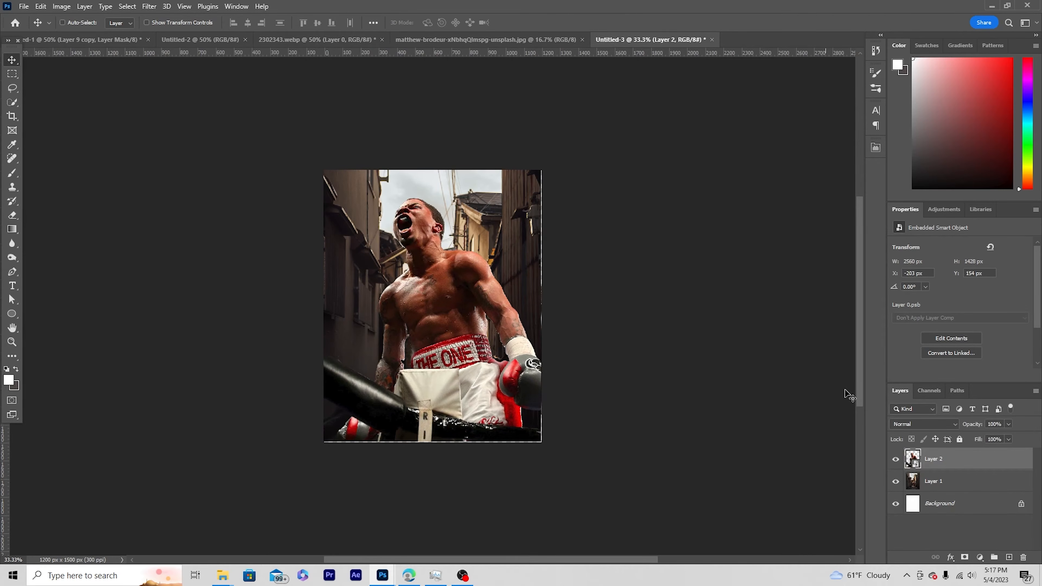
Scale the boxer cutout to about 21.65% and place him centrally with his lower edge on the canvas bottom.
key(ctrl+t)
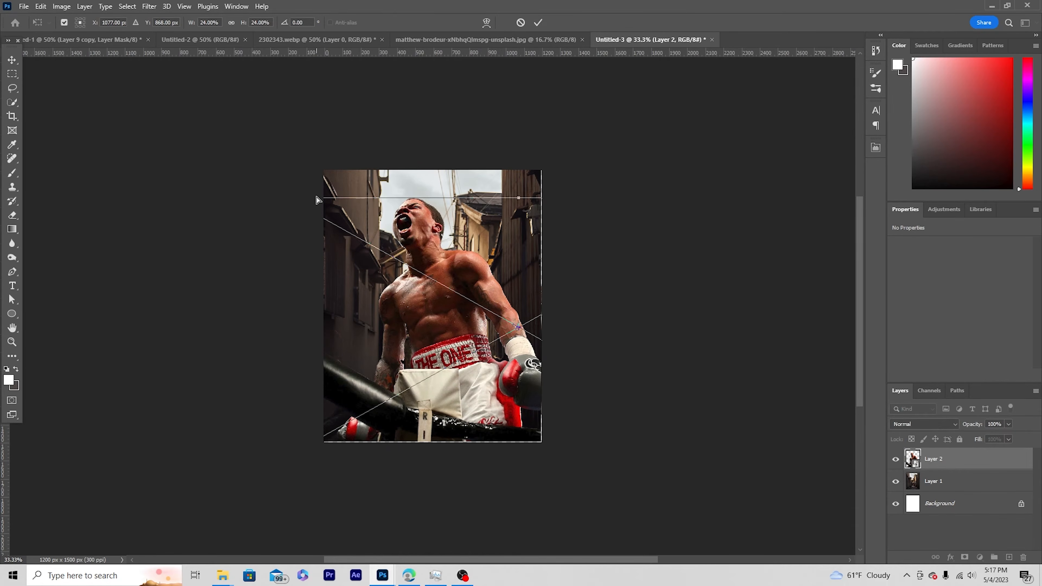
key(ctrl+minus)
drag(669, 225, 621, 255)
drag(567, 310, 543, 320)
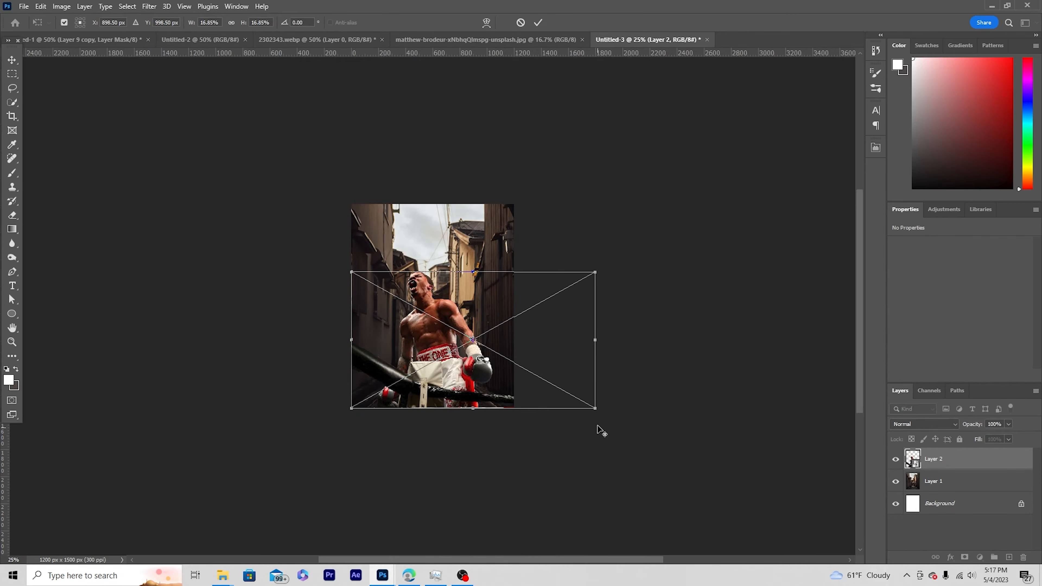
drag(595, 407, 628, 427)
drag(587, 370, 602, 349)
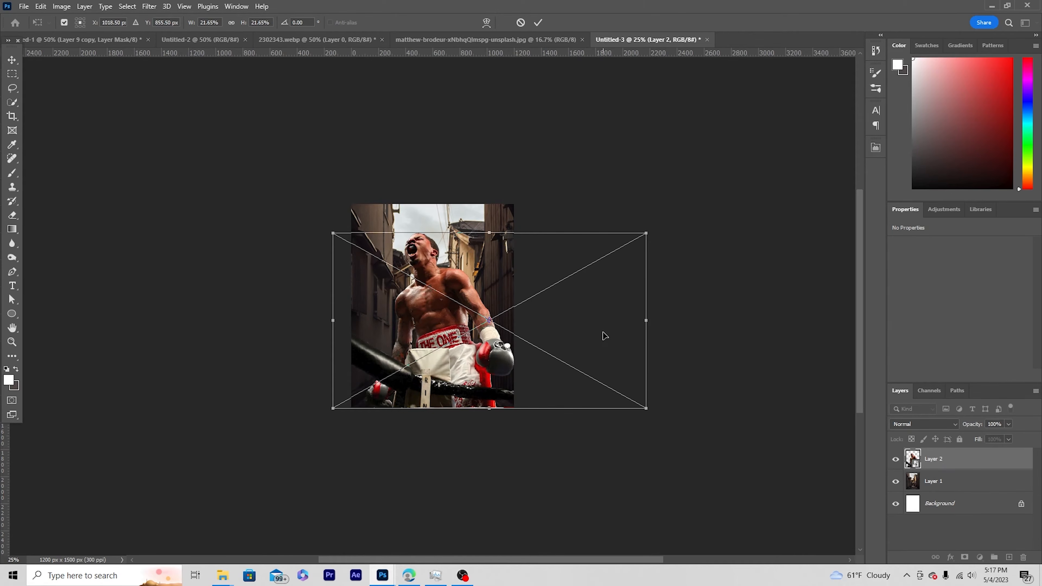
key(Return)
Enlarge the alley layer to about 1807 × 2340 px and reposition it behind the boxer, aligned with the canvas top.
key(ctrl+minus)
key(ctrl+plus)
key(ctrl+plus)
key(ctrl+plus)
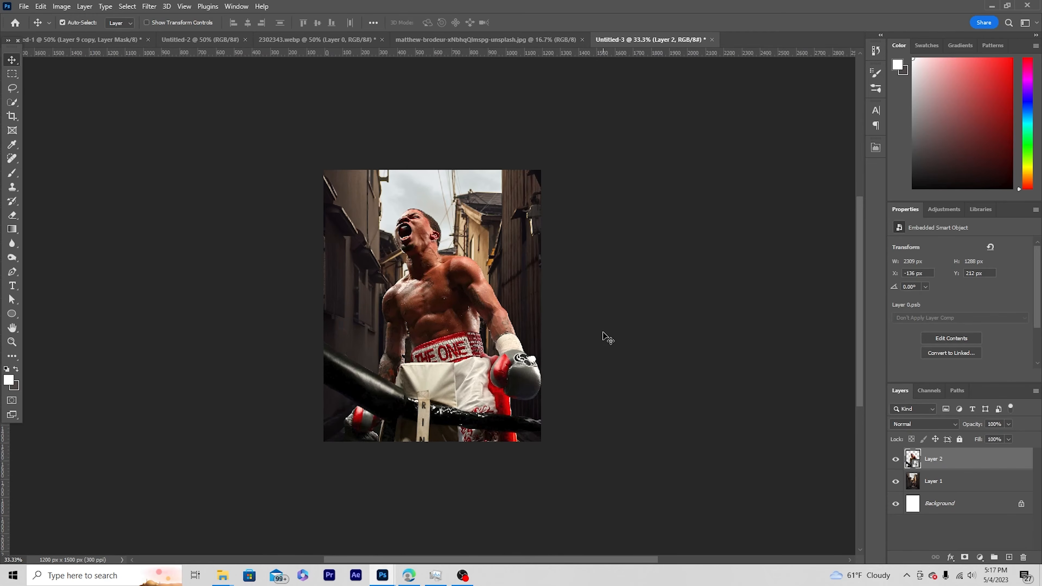
click(520, 261)
key(ctrl+t)
drag(516, 245, 508, 258)
drag(565, 177, 584, 158)
drag(534, 258, 535, 268)
drag(575, 167, 589, 169)
drag(522, 245, 525, 252)
key(Return)
Apply a Tilt-Shift blur to the alley layer with the focus centre moved down to the canvas's lower edge.
key(ctrl+plus)
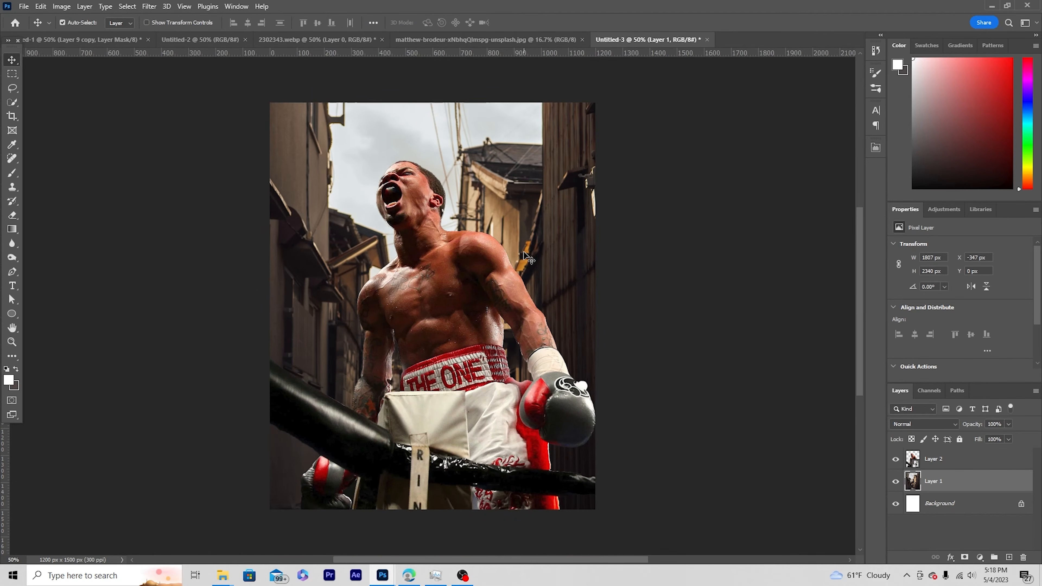
scroll(527, 257, up, 2)
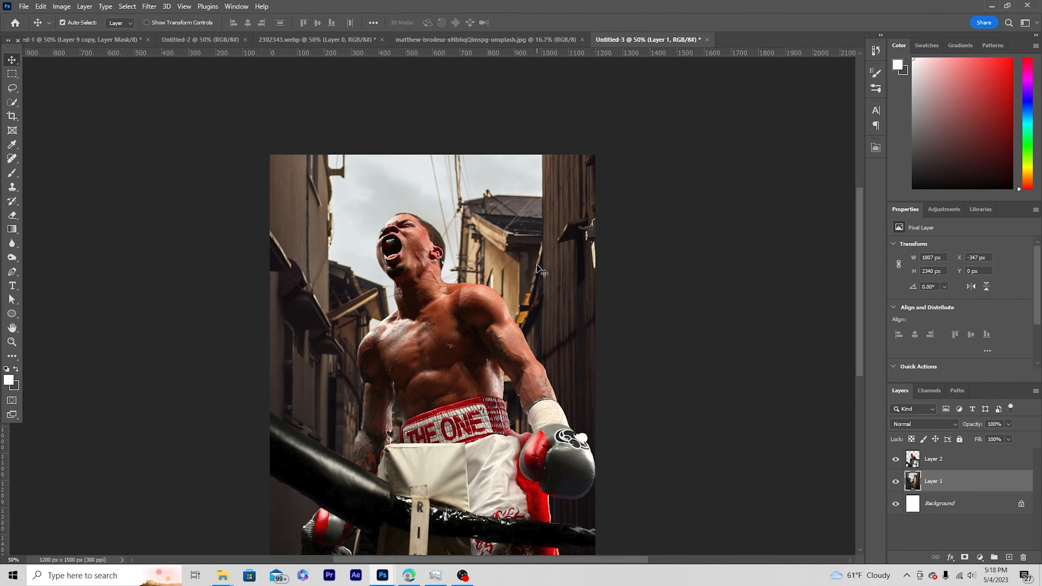
click(149, 7)
mouse_move(182, 157)
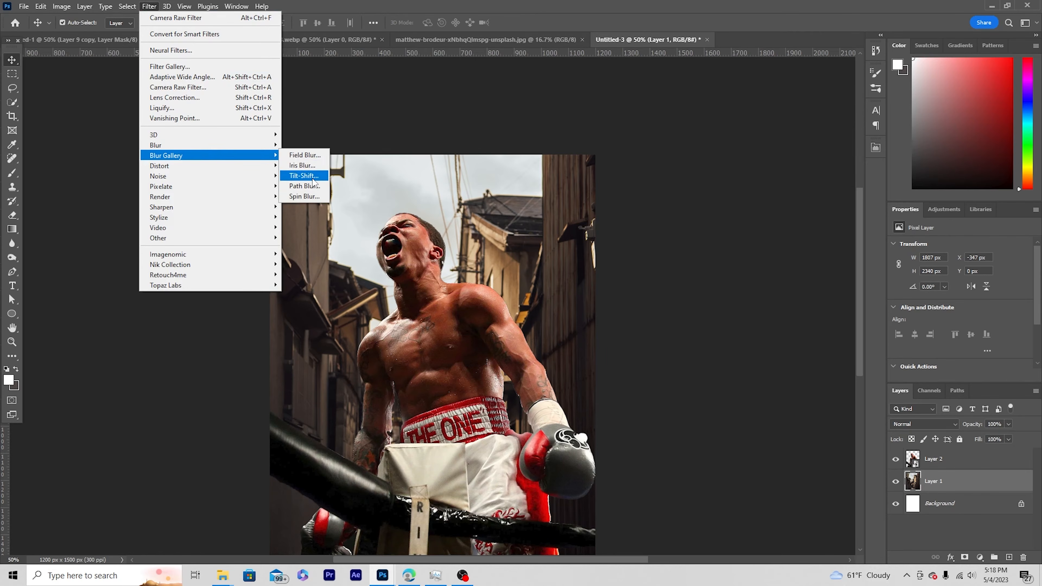
click(303, 176)
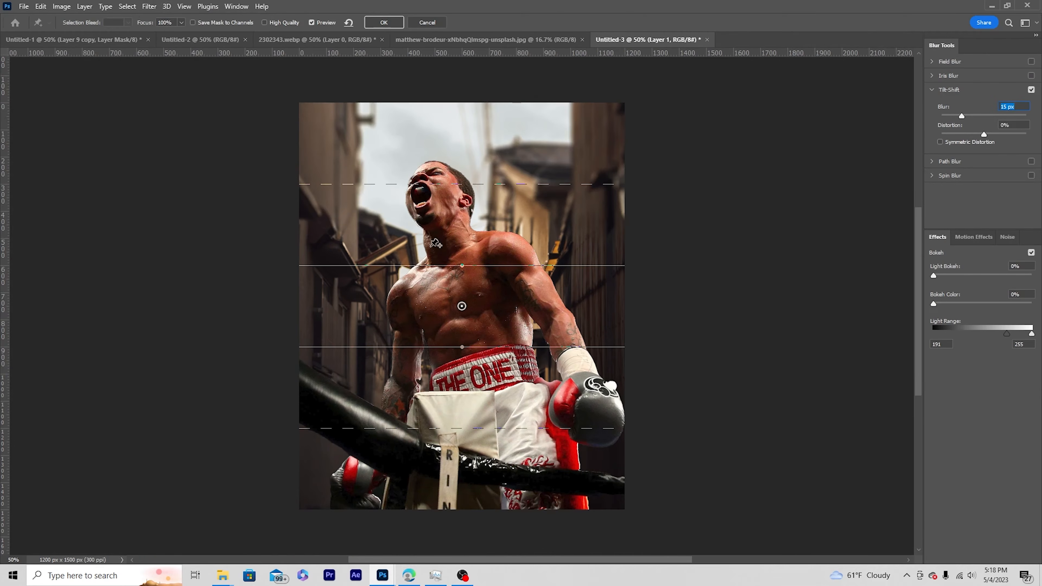
drag(440, 186, 456, 70)
drag(463, 308, 467, 482)
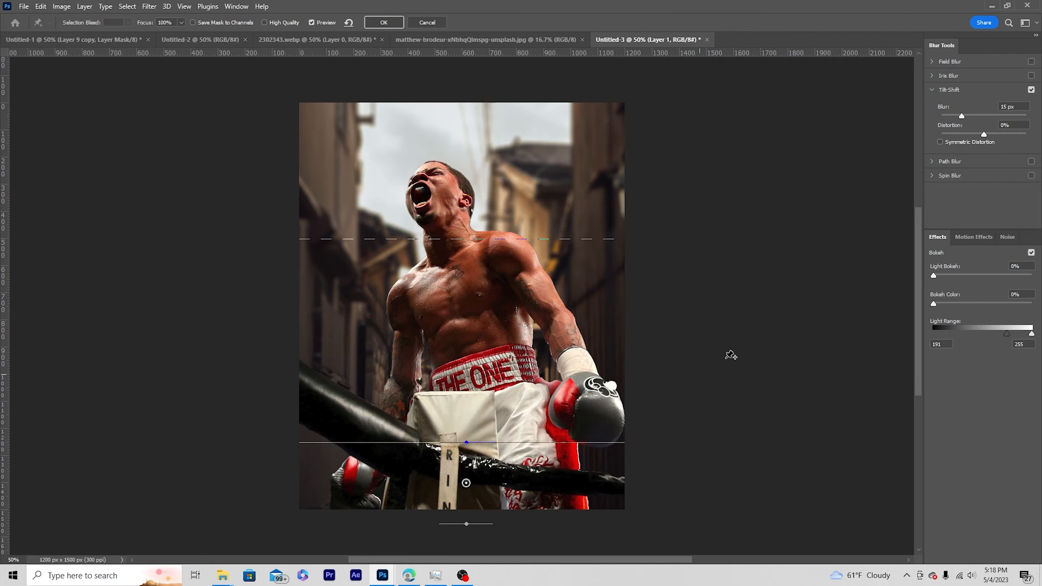
click(965, 114)
drag(469, 488, 470, 510)
click(384, 23)
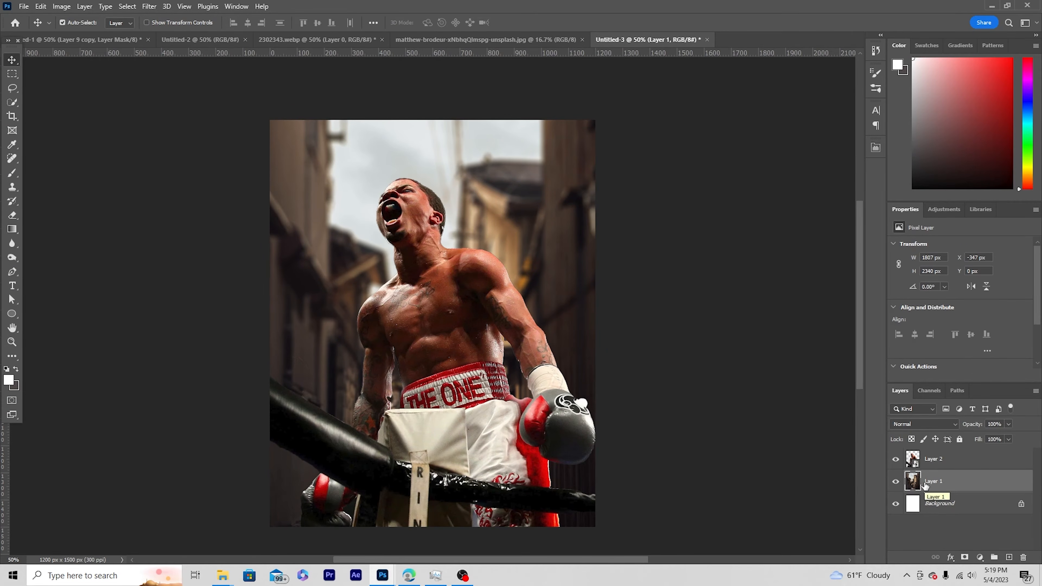
Open the Camera Raw Filter on the boxer layer and set Highlights -57, Shadows +27, Clarity +61 and Texture +31.
click(914, 463)
click(149, 7)
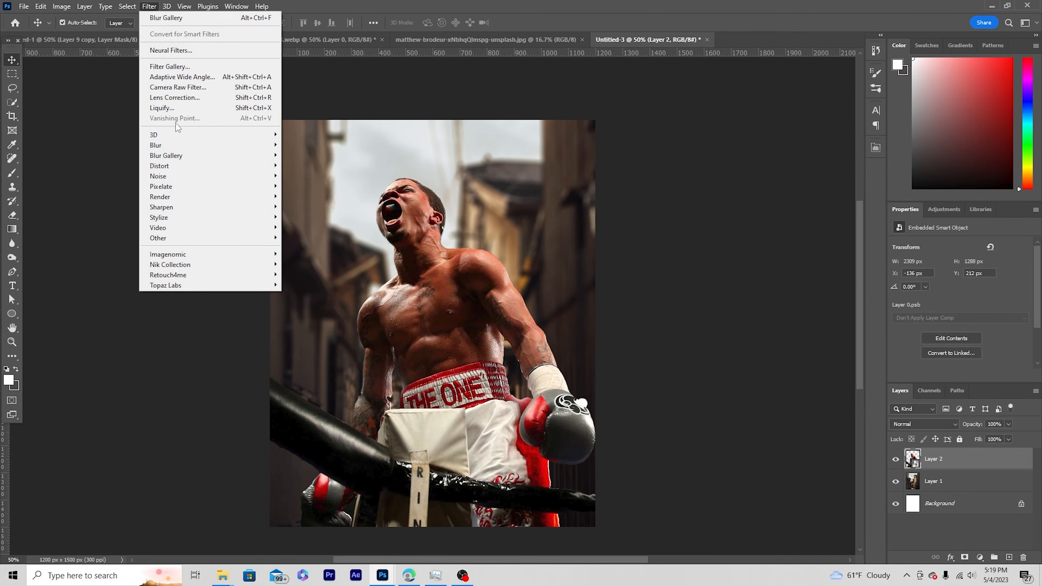
click(179, 88)
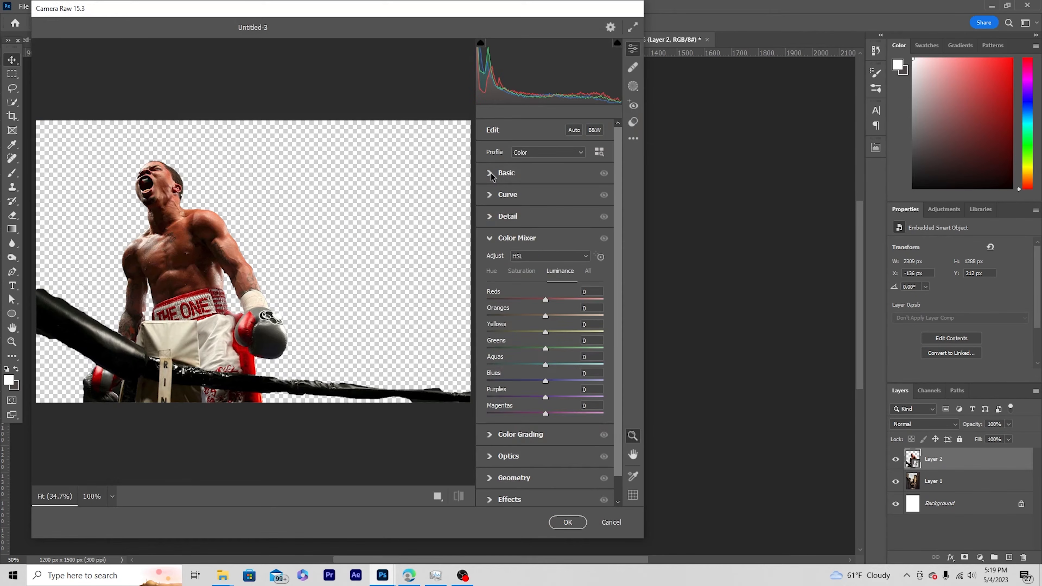
click(505, 173)
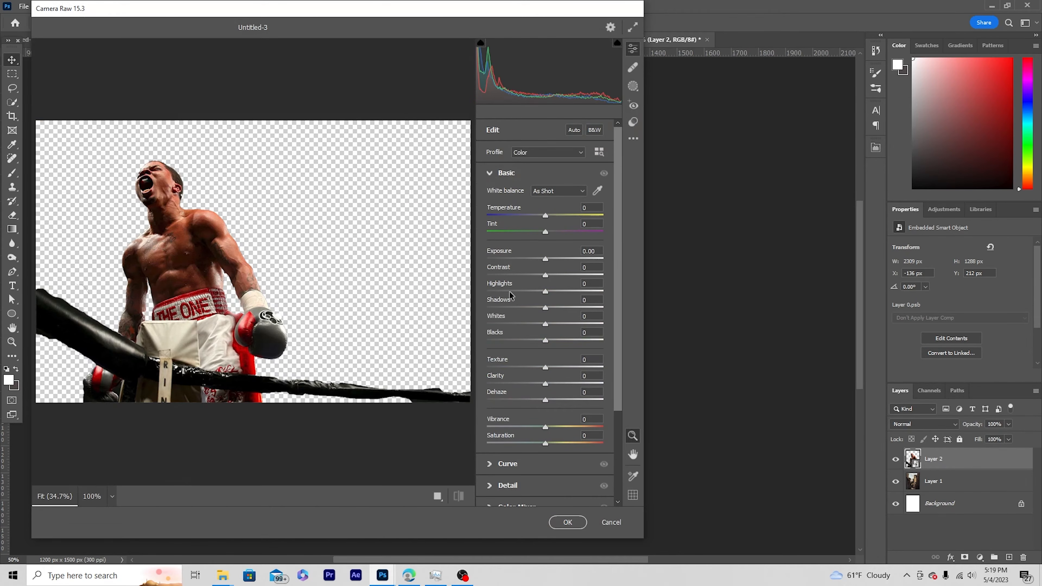
drag(508, 295, 562, 310)
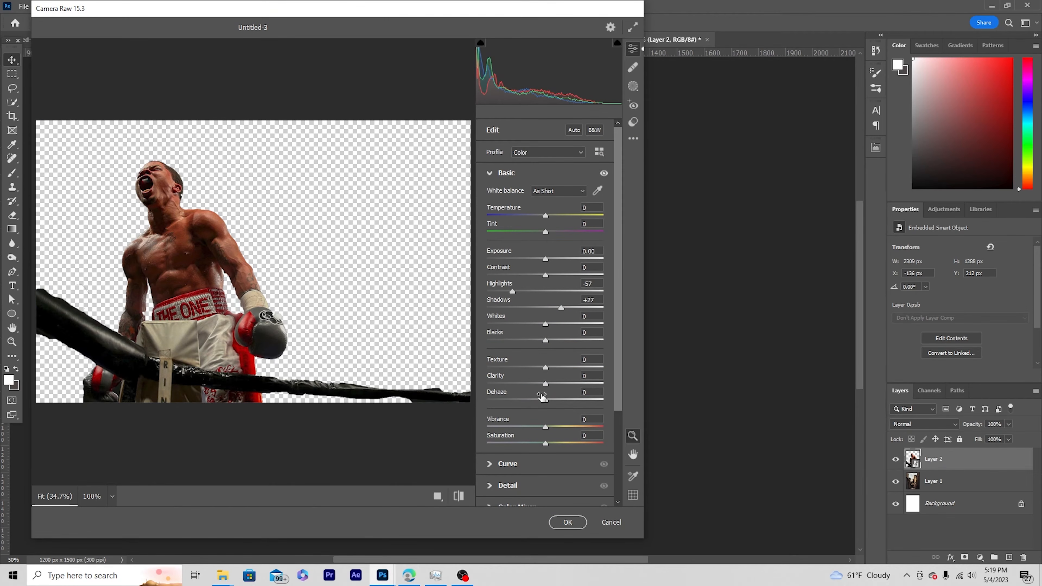
drag(569, 386, 574, 386)
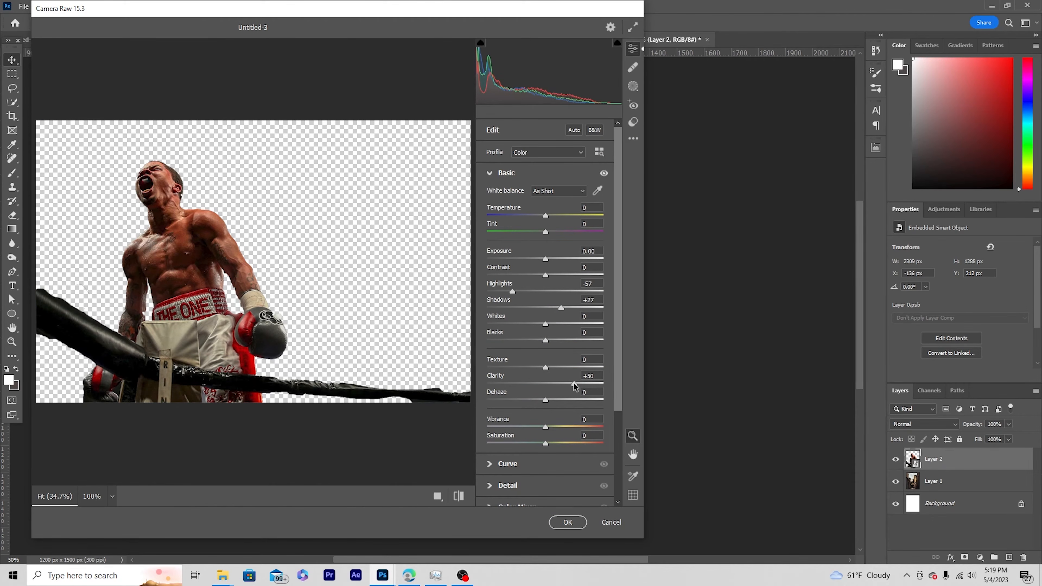
drag(557, 371, 561, 370)
Lower the boxer's color saturation in the Color Mixer to Reds -27 and Oranges -35, and reduce the Yellows slightly.
click(496, 490)
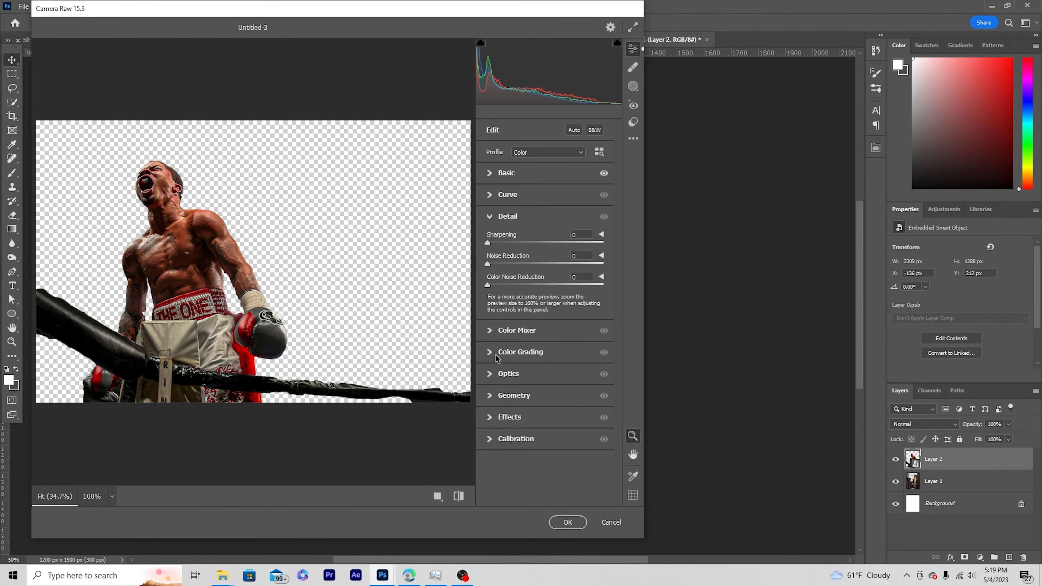
click(494, 330)
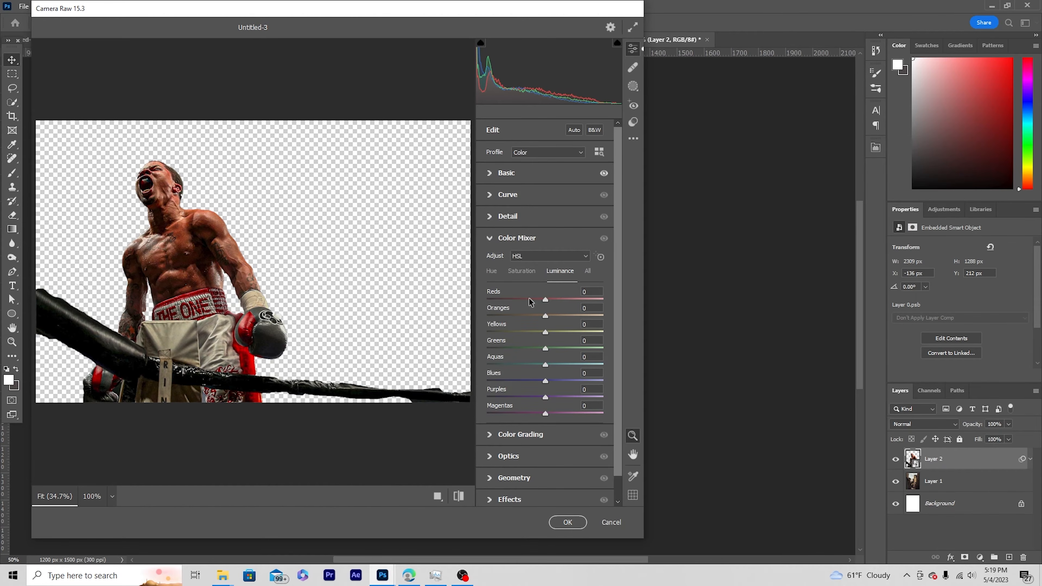
click(534, 272)
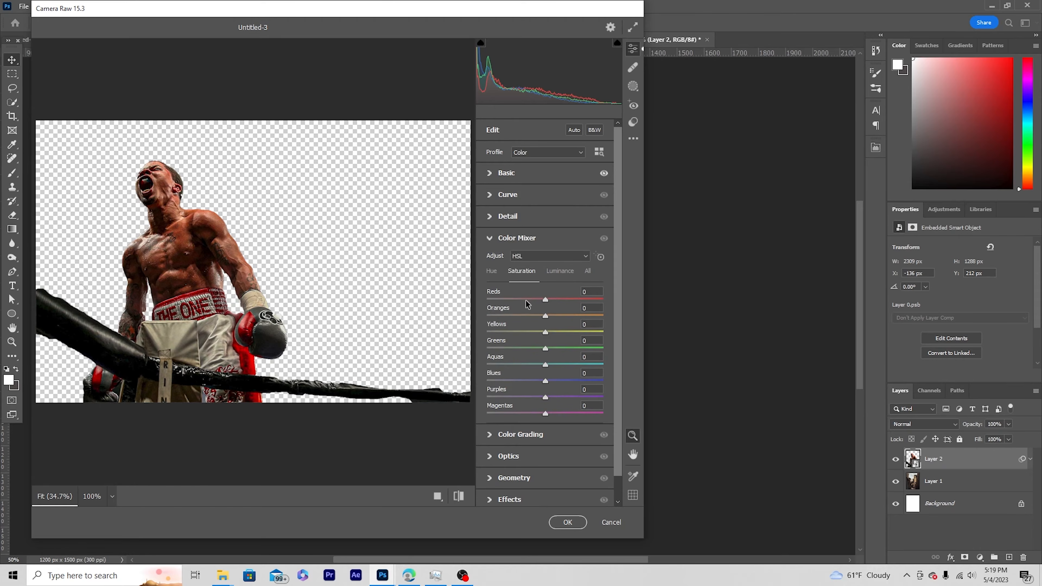
click(529, 300)
drag(532, 303, 530, 301)
click(526, 316)
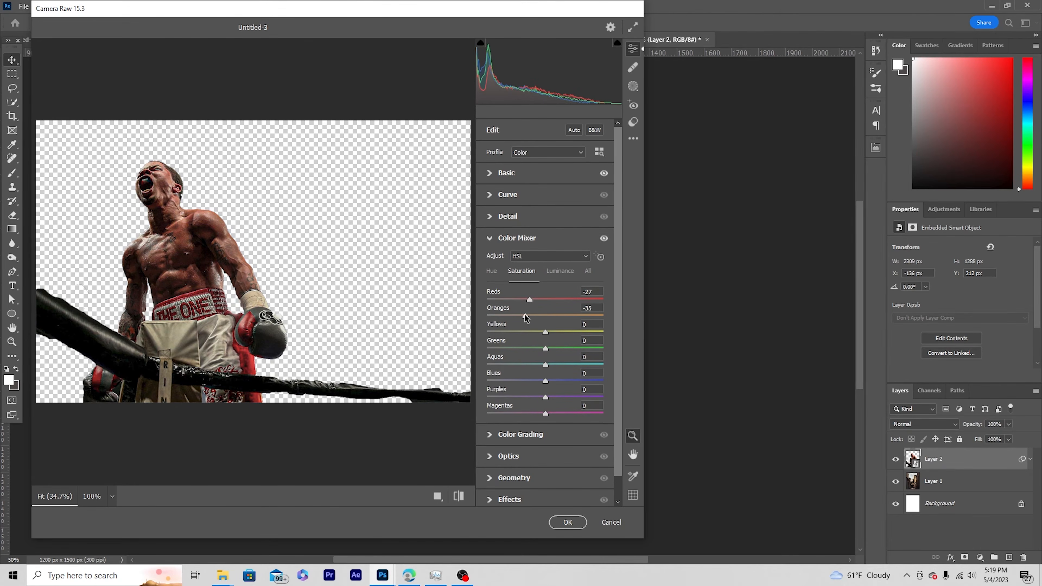
click(534, 332)
Raise the boxer's color luminance to Reds +25 and Oranges +31, and lift the Yellows slightly.
click(569, 272)
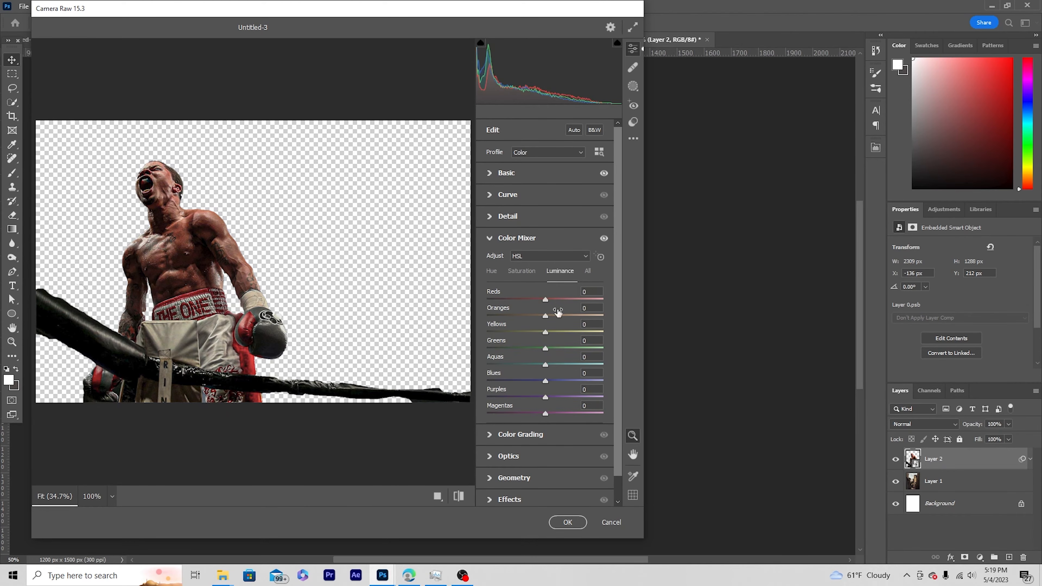
click(565, 300)
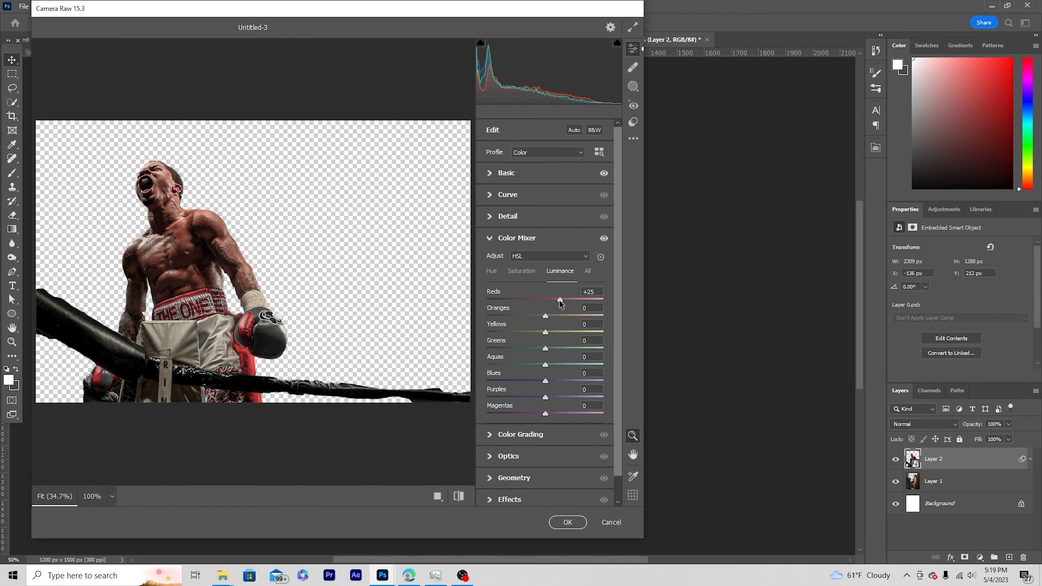
click(564, 315)
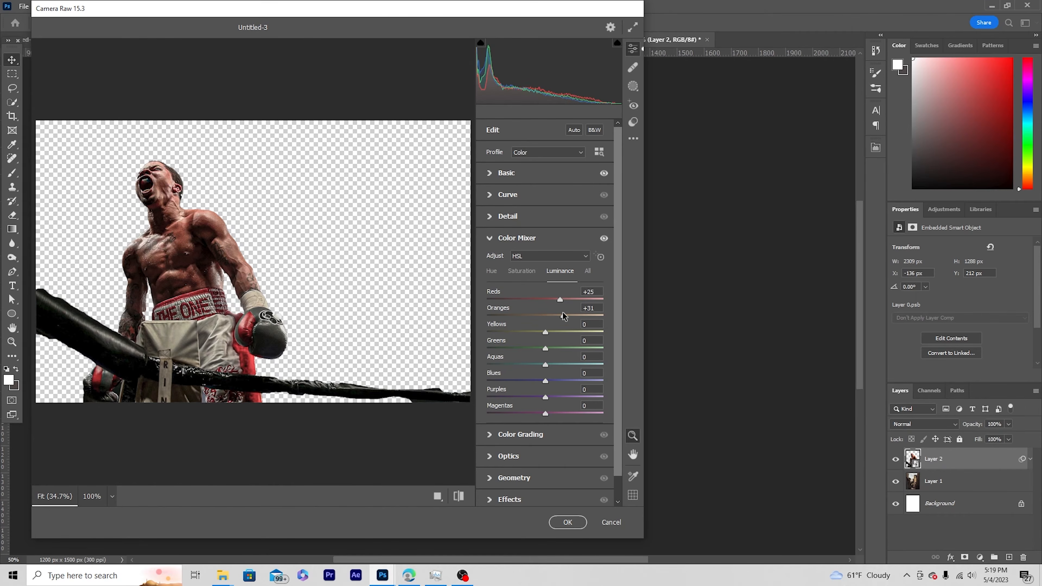
click(557, 333)
Try a slight Exposure increase, reset it, and apply the Camera Raw adjustments to the boxer layer.
click(492, 173)
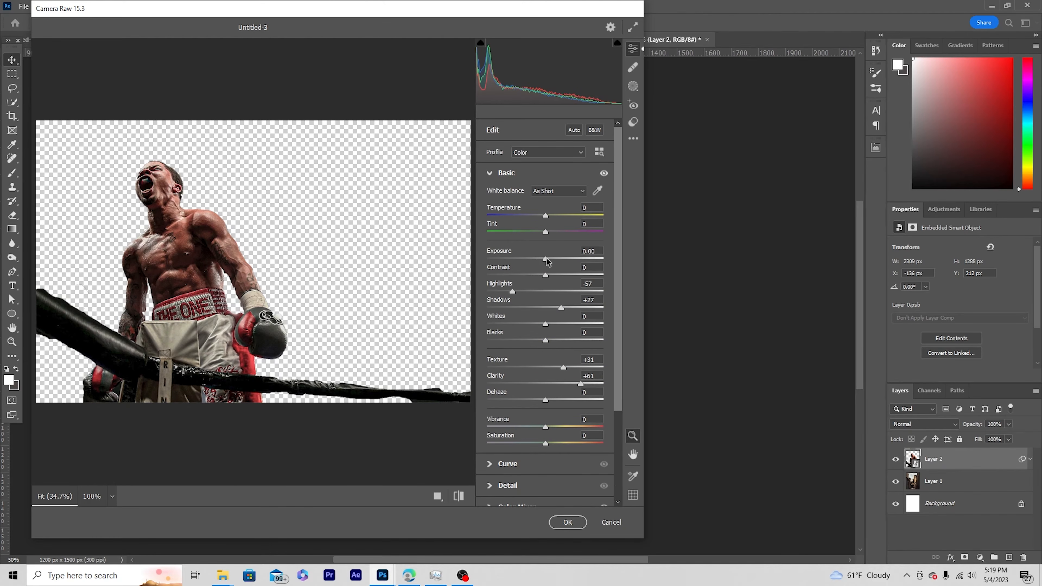
drag(547, 260, 550, 262)
double_click(547, 259)
click(567, 522)
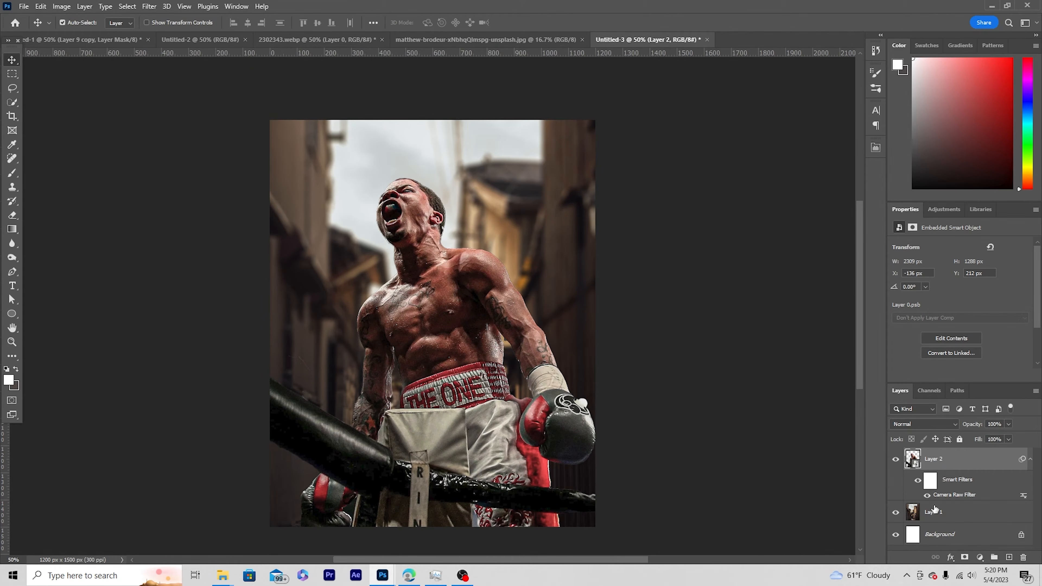
Add an Exposure adjustment layer above the boxer, set Exposure to -1.67, and clip it to the boxer layer.
click(951, 557)
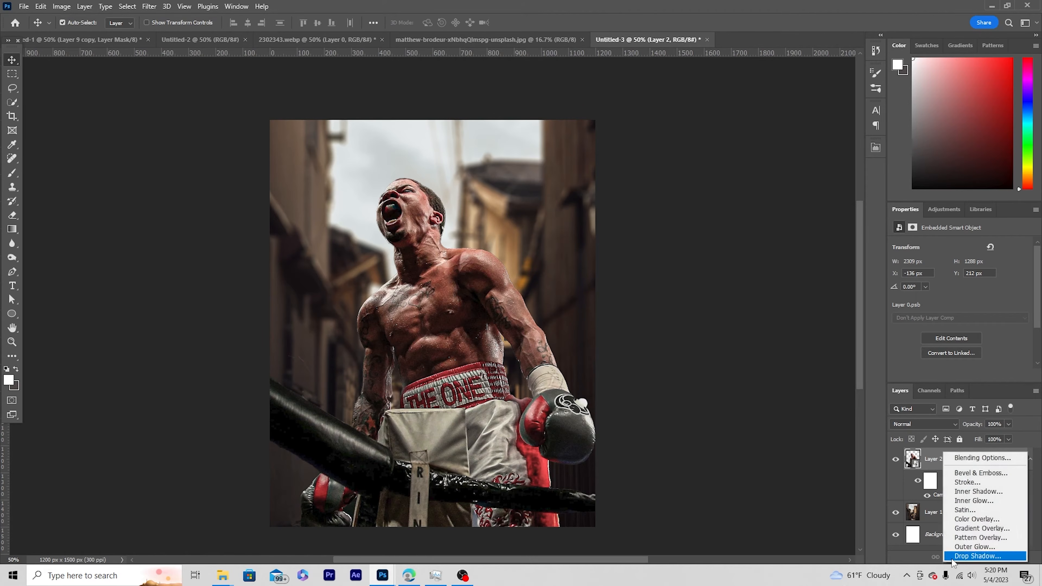
key(Escape)
click(981, 557)
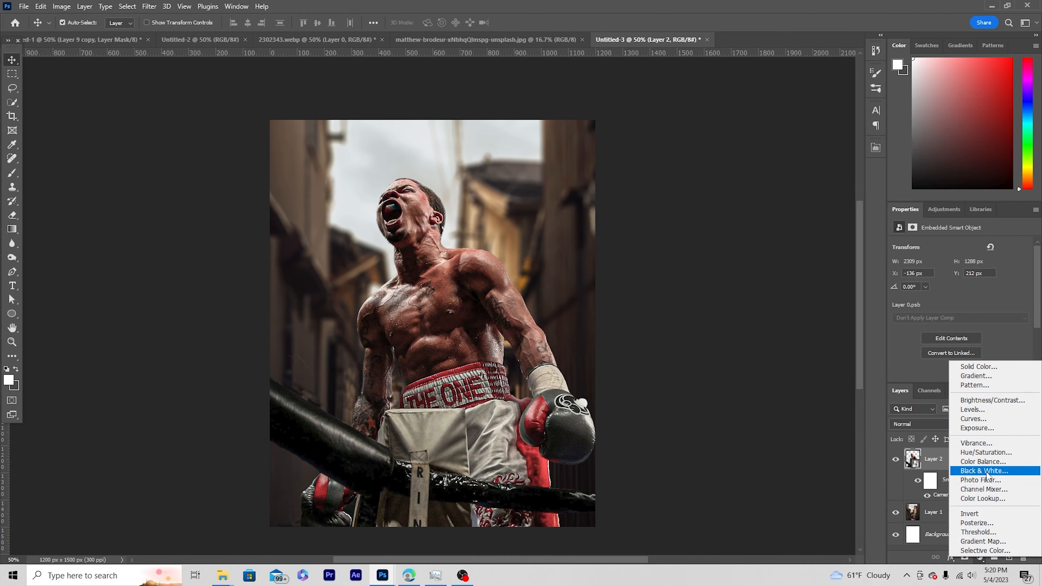
click(979, 428)
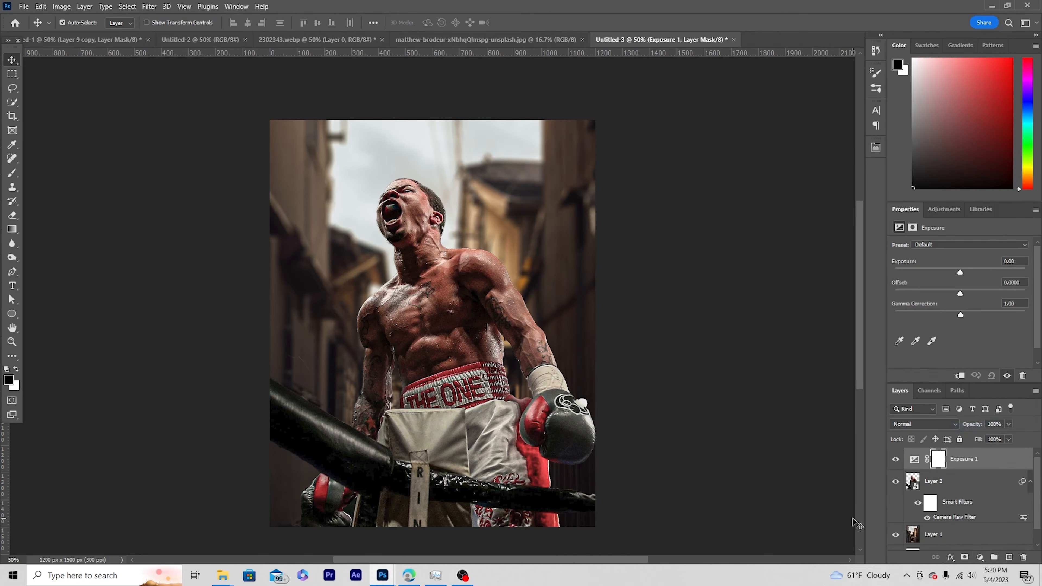
drag(959, 272, 944, 272)
click(960, 378)
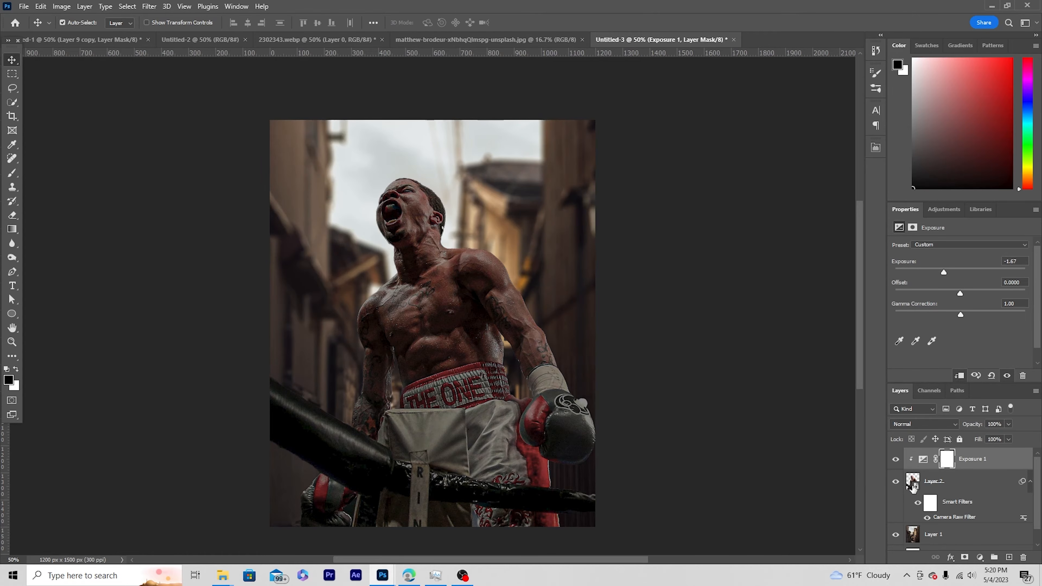
Target the mask of the boxer's Exposure adjustment and choose the Soft Round brush for painting.
click(950, 461)
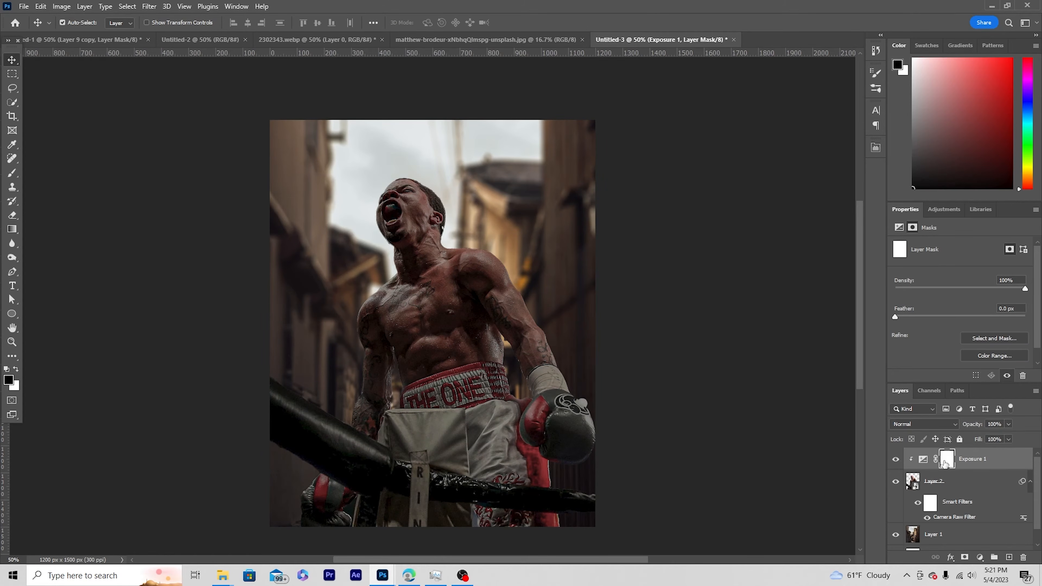
key(b)
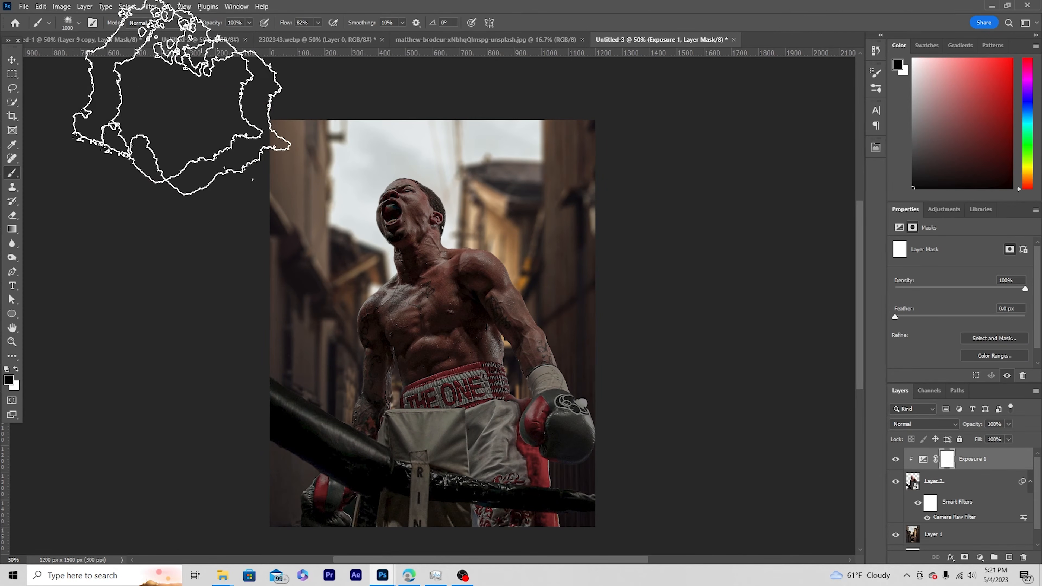
click(78, 23)
scroll(132, 147, up, 3)
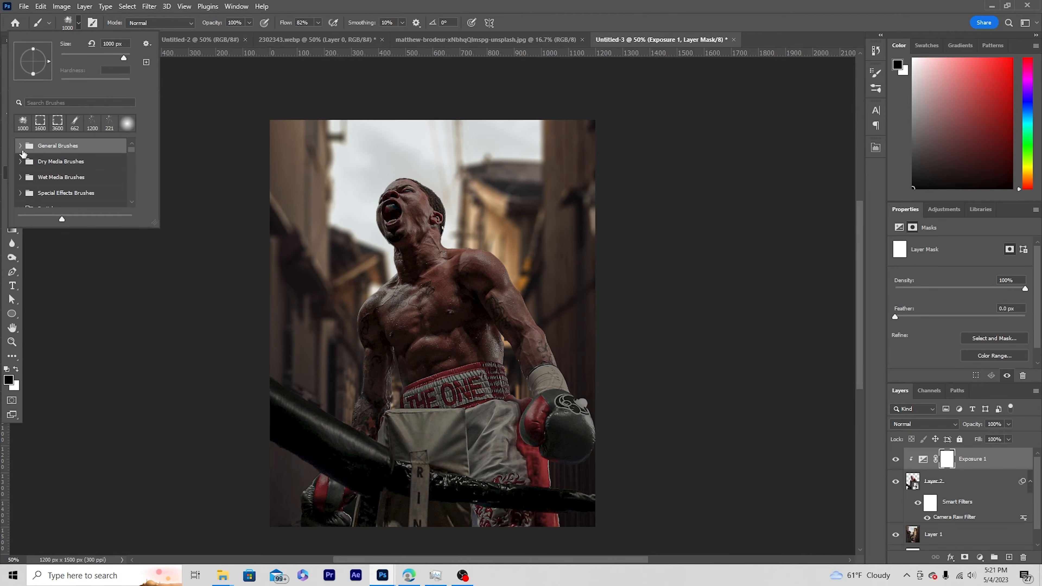
click(20, 148)
click(45, 164)
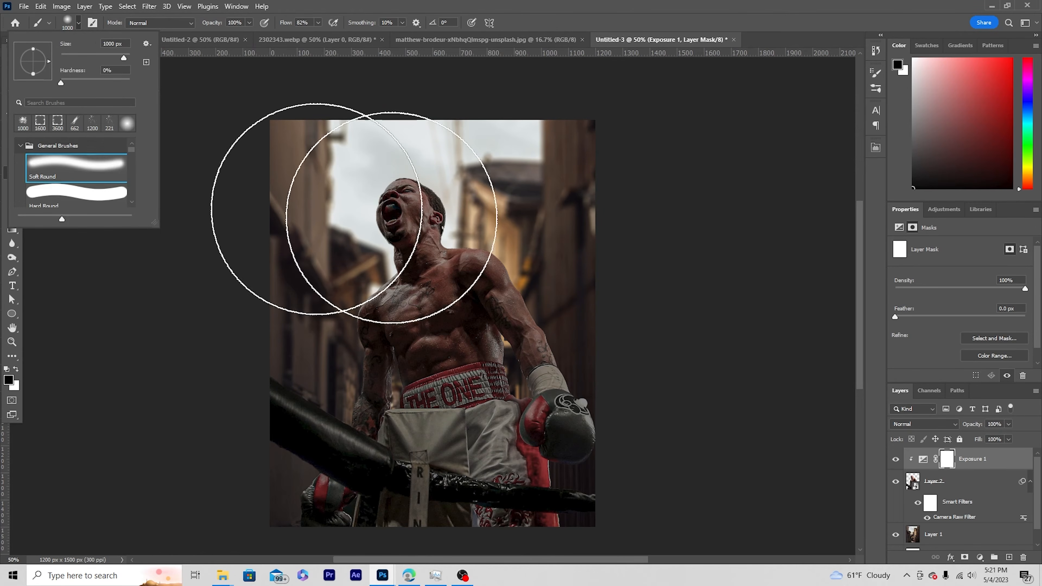
Paint black with a smaller brush on the Exposure mask along the shoulder and arm on the image's right side.
click(943, 455)
key(bracketleft)
key(bracketleft)
key(bracketleft)
key(bracketleft)
key(bracketleft)
key(bracketleft)
key(bracketleft)
key(bracketleft)
key(bracketleft)
key(bracketleft)
key(bracketleft)
key(bracketleft)
key(bracketleft)
key(bracketleft)
key(bracketleft)
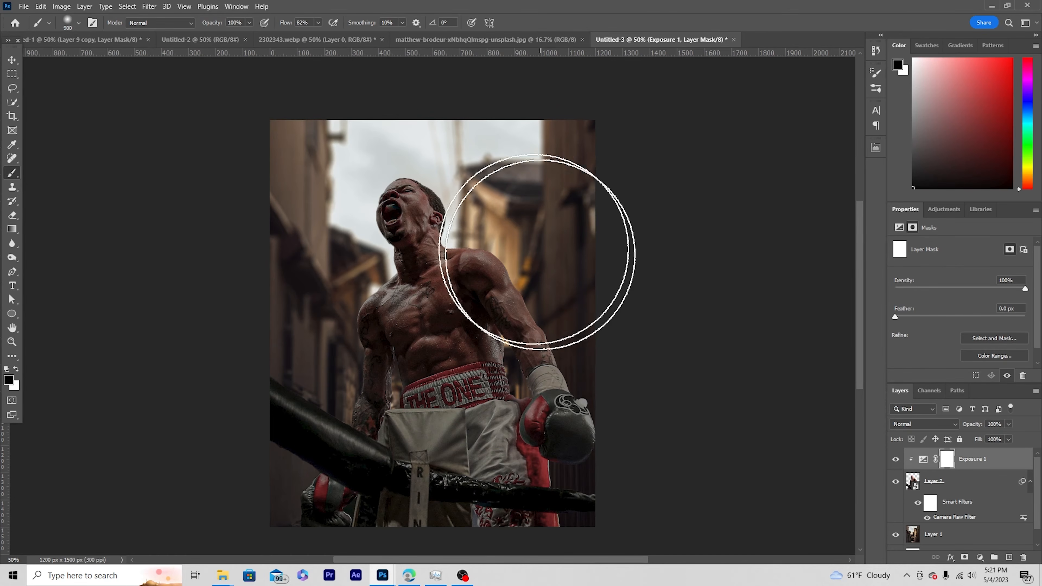
key(bracketleft)
drag(477, 242, 559, 333)
Paint black on the Exposure mask along the boxer's neck and the top of his other shoulder.
key(bracketright)
key(bracketright)
key(bracketright)
key(bracketright)
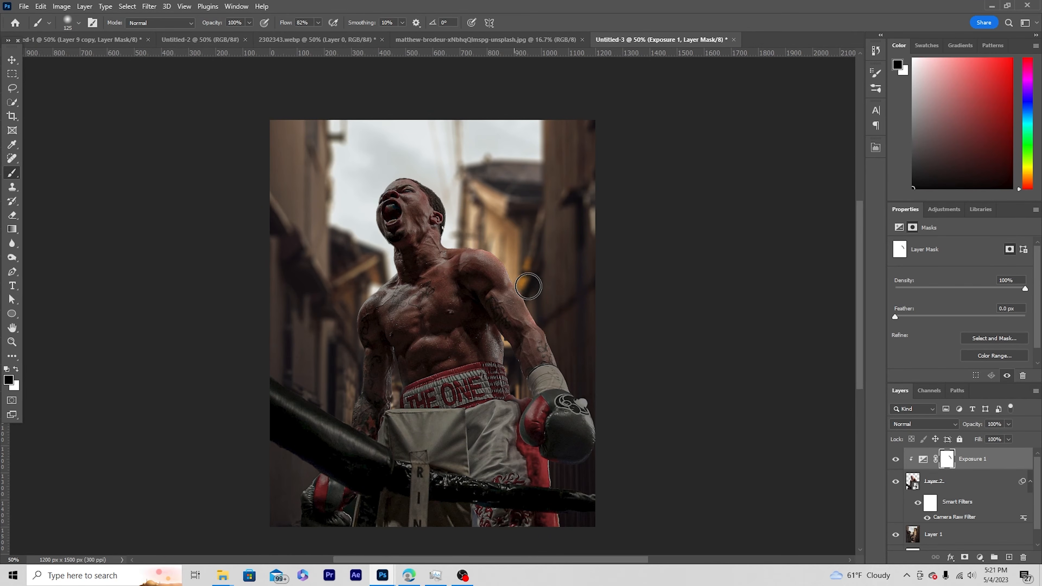
key(bracketleft)
mouse_move(449, 239)
mouse_down()
mouse_move(437, 170)
mouse_move(408, 167)
mouse_move(370, 228)
mouse_move(380, 294)
mouse_up()
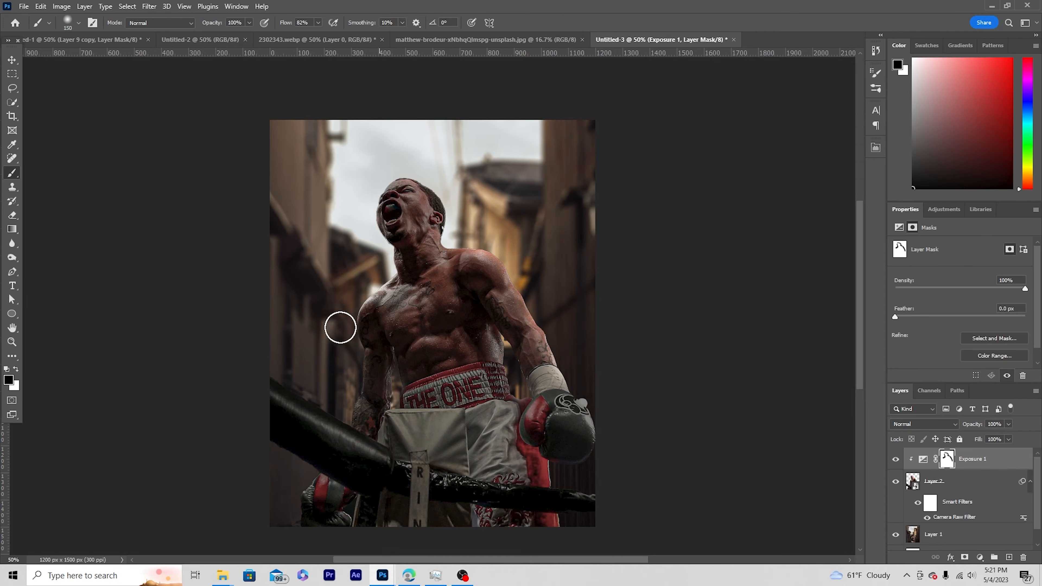
Enlarge the brush to as much as 400 px and mask the darkening off the boxer's face and upper body.
key(bracketright)
key(bracketright)
key(bracketright)
key(bracketright)
key(bracketright)
key(bracketright)
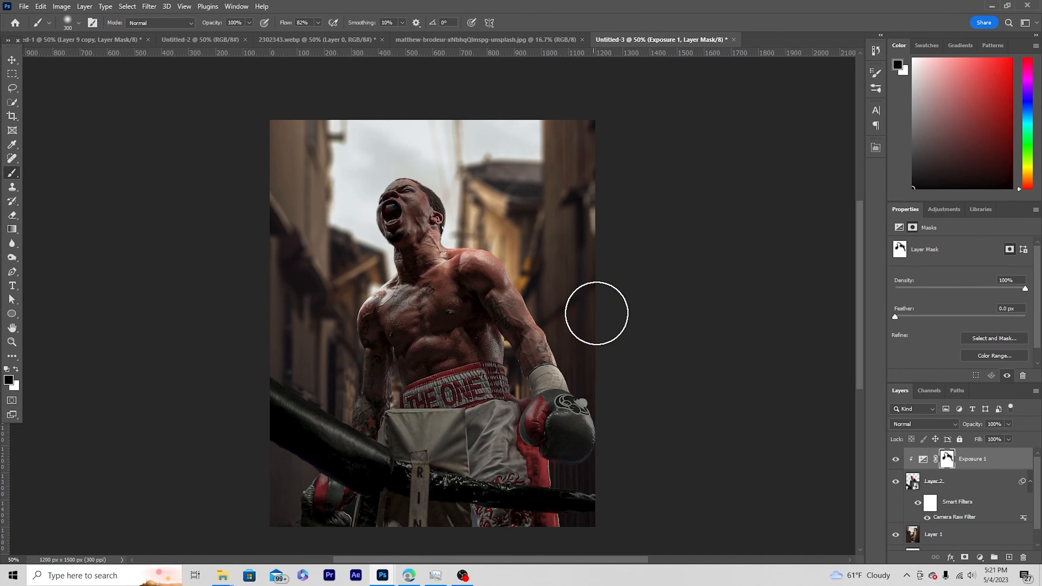
key(bracketright)
key(bracketright)
Reduce the brush to about 50 px and paint black on the Exposure mask over the chest highlights.
key(bracketleft)
key(bracketleft)
key(bracketleft)
key(bracketleft)
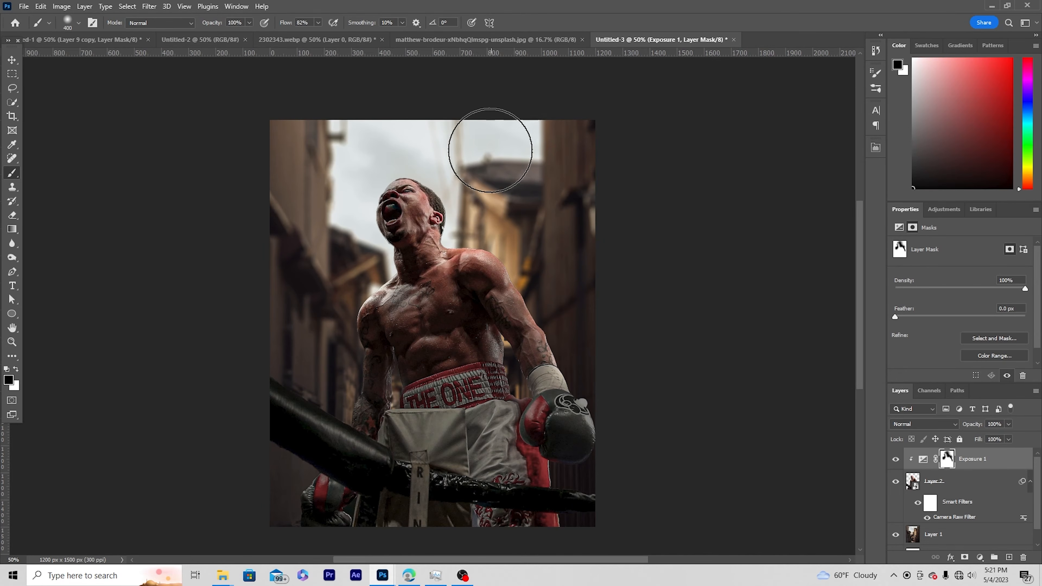
key(bracketleft)
key(bracketleft)
key(bracketleft)
key(bracketleft)
key(bracketleft)
key(bracketleft)
key(bracketleft)
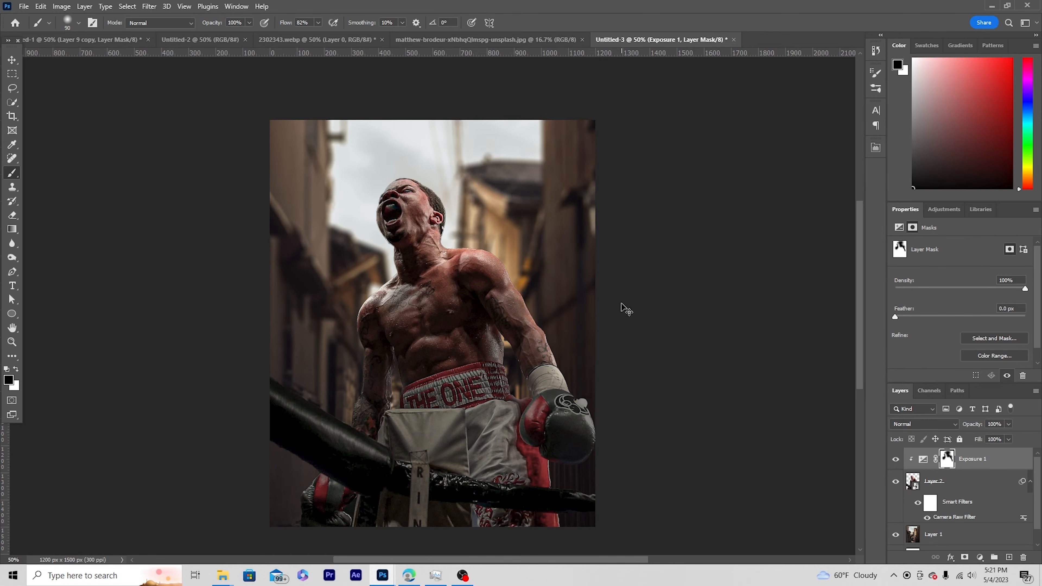
key(ctrl+1)
drag(395, 309, 441, 323)
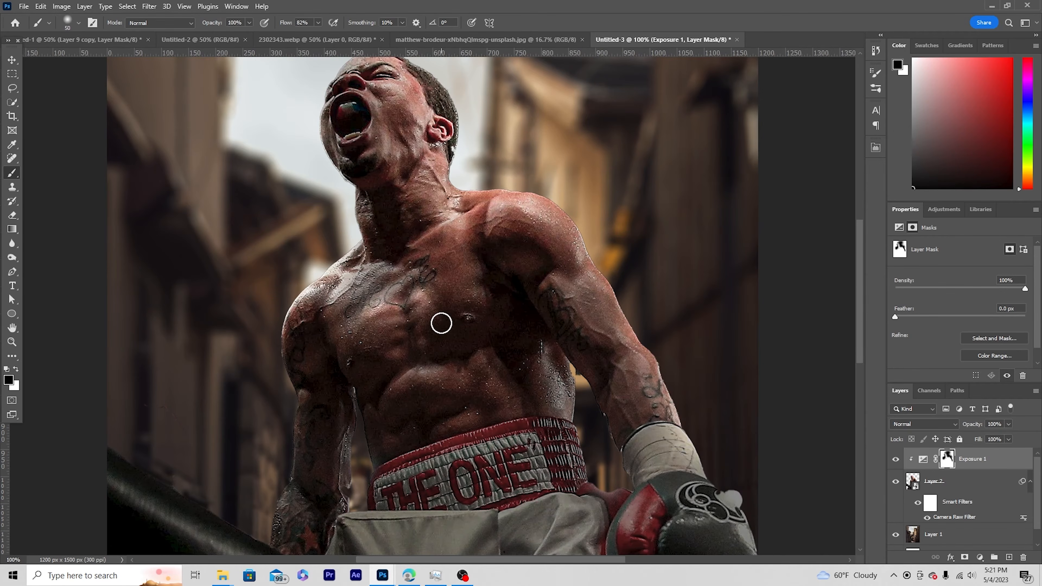
Paint black on the Exposure mask over the highlights of the boxer's abdominal muscles.
key(bracketright)
mouse_move(403, 389)
mouse_down()
mouse_move(442, 390)
mouse_move(357, 342)
mouse_move(414, 321)
mouse_move(411, 349)
mouse_up()
key(bracketright)
key(bracketright)
key(bracketright)
key(bracketright)
drag(403, 456, 494, 399)
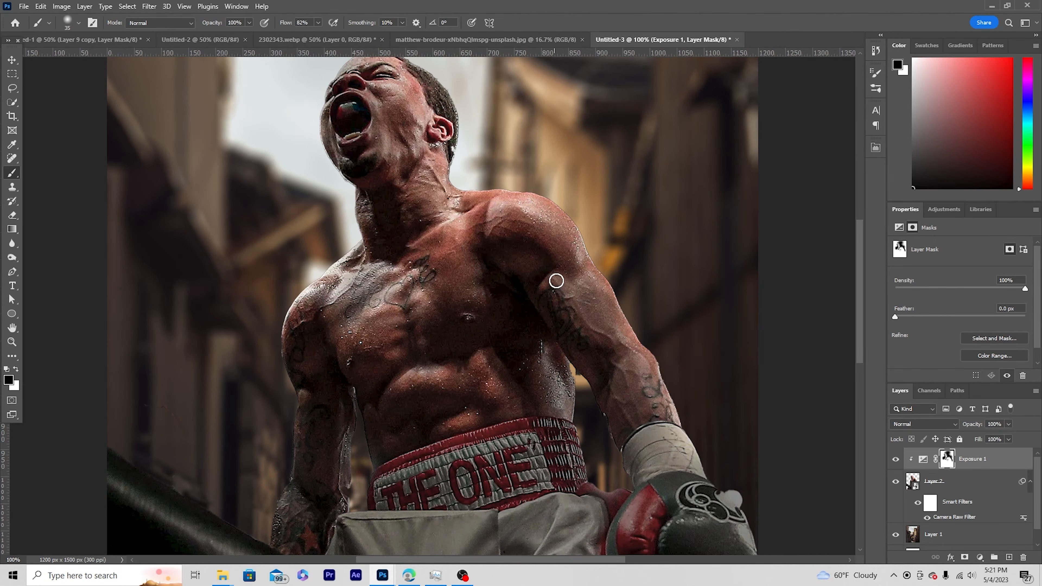
Mask the darkening off the raised highlights of the gloved arm and compare the image with the Exposure adjustment off and on.
drag(557, 281, 632, 376)
key(bracketright)
key(bracketright)
mouse_move(553, 212)
mouse_down()
mouse_move(583, 288)
mouse_move(667, 388)
mouse_up()
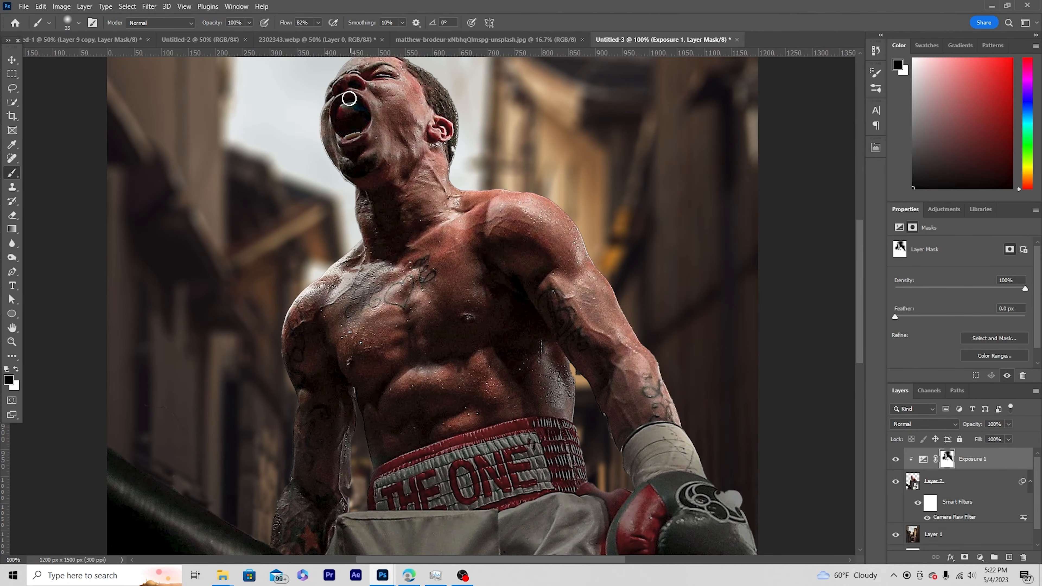
key(bracketright)
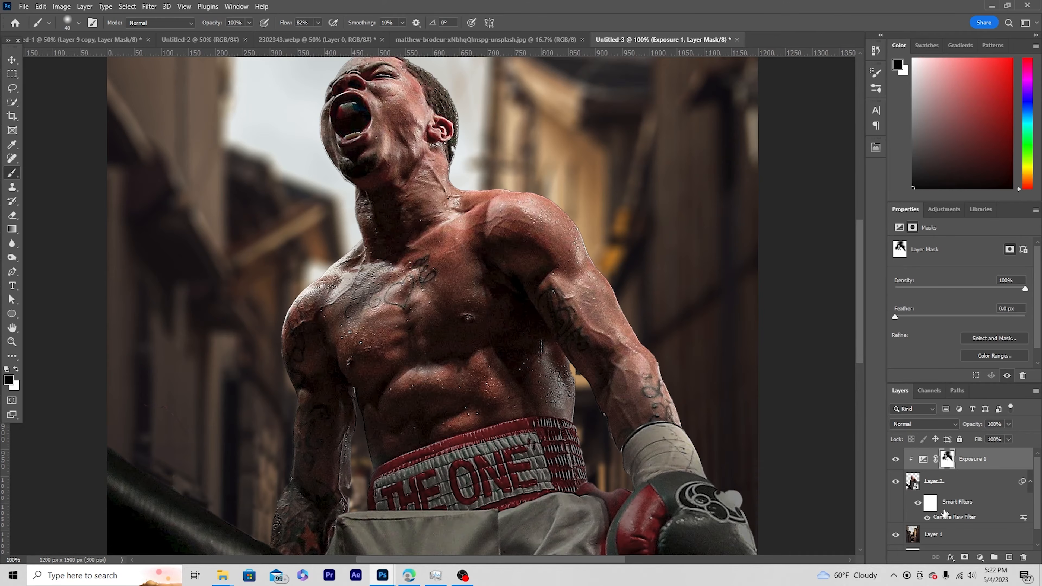
key(ctrl+minus)
key(ctrl+minus)
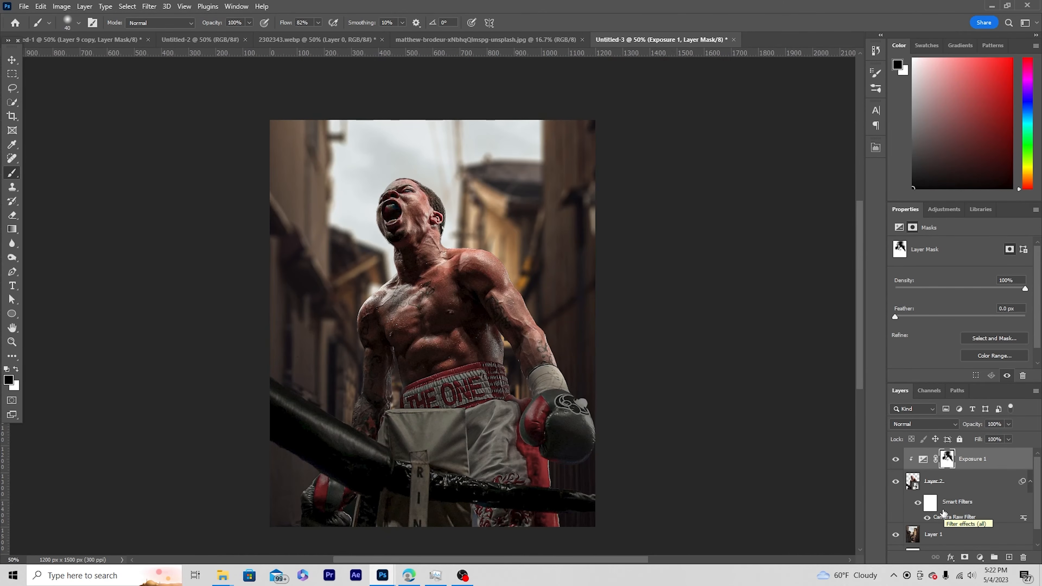
click(896, 459)
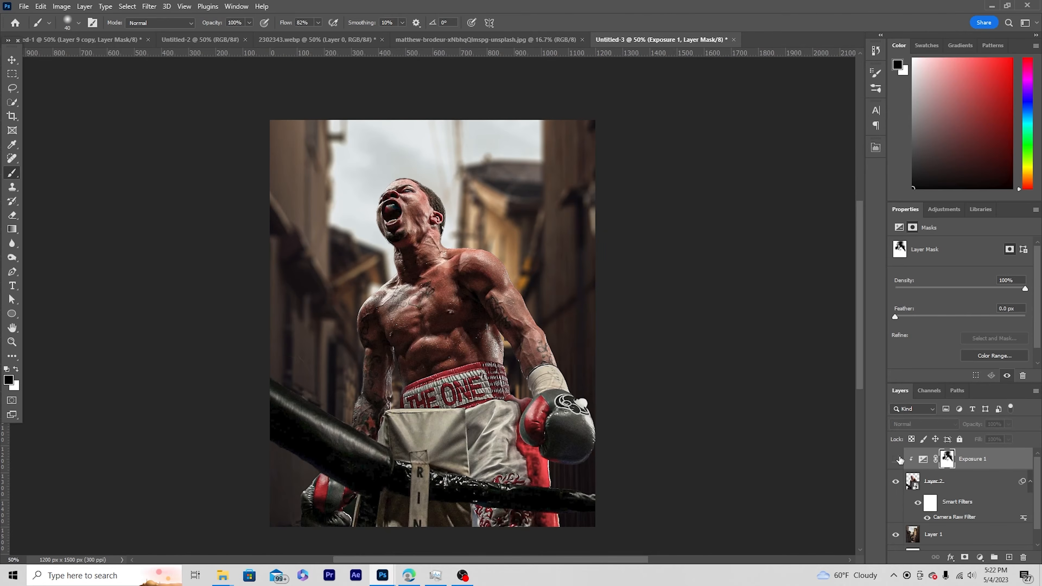
click(896, 459)
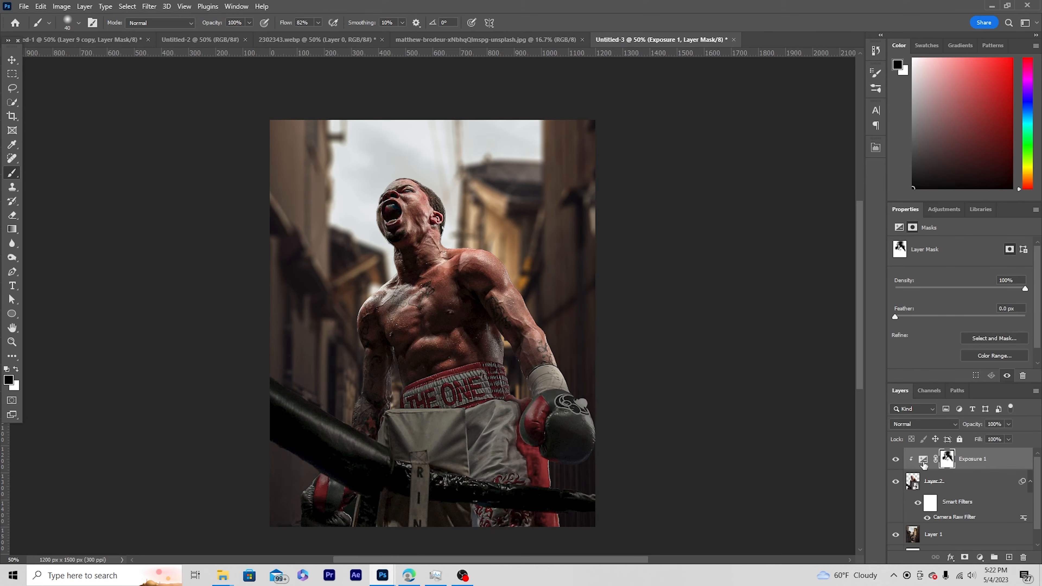
Add an Exposure adjustment layer directly above the alley background layer and set Exposure to -0.67.
click(930, 543)
key(x)
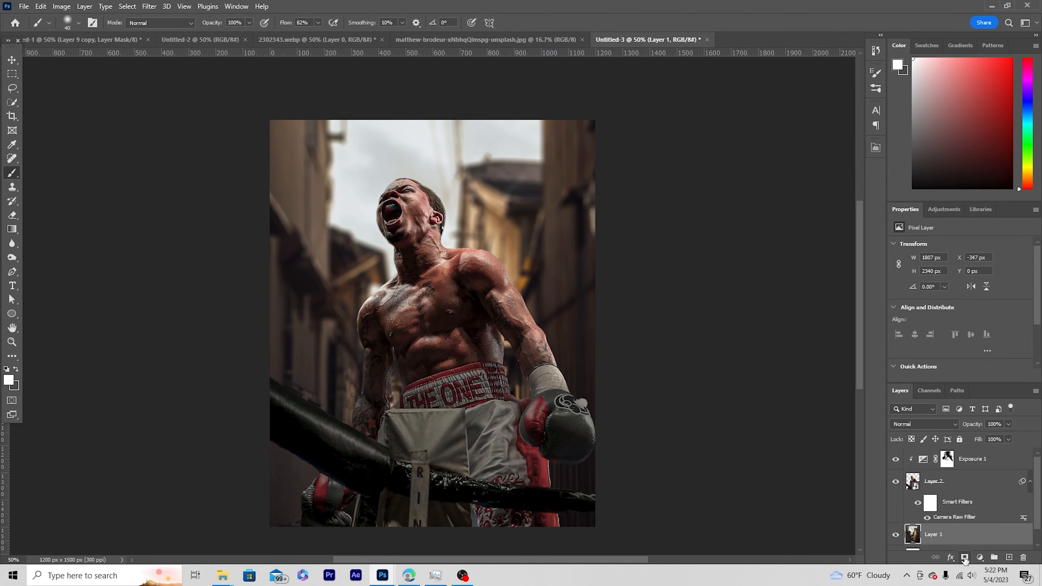
click(980, 558)
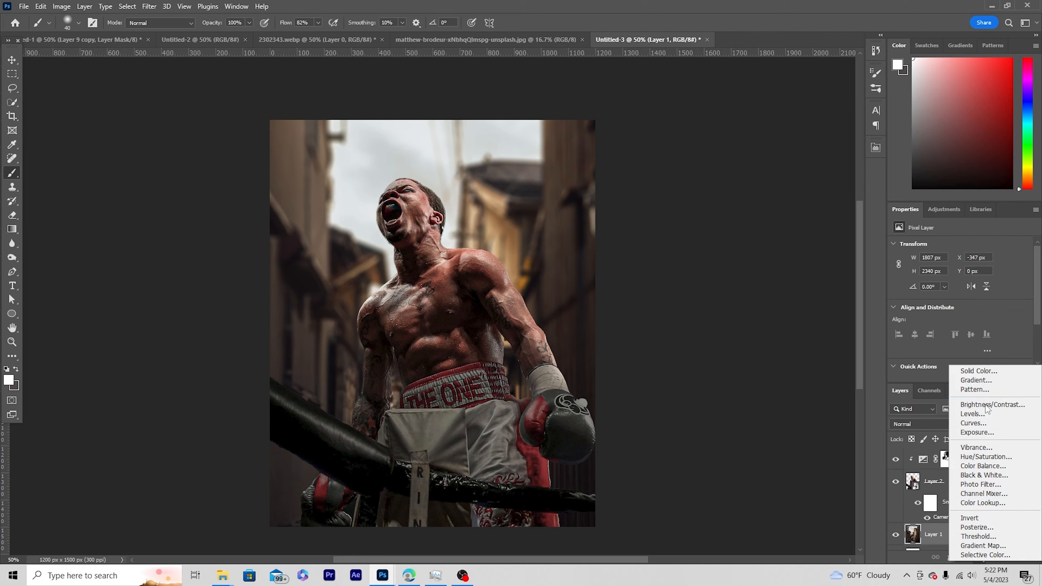
click(970, 437)
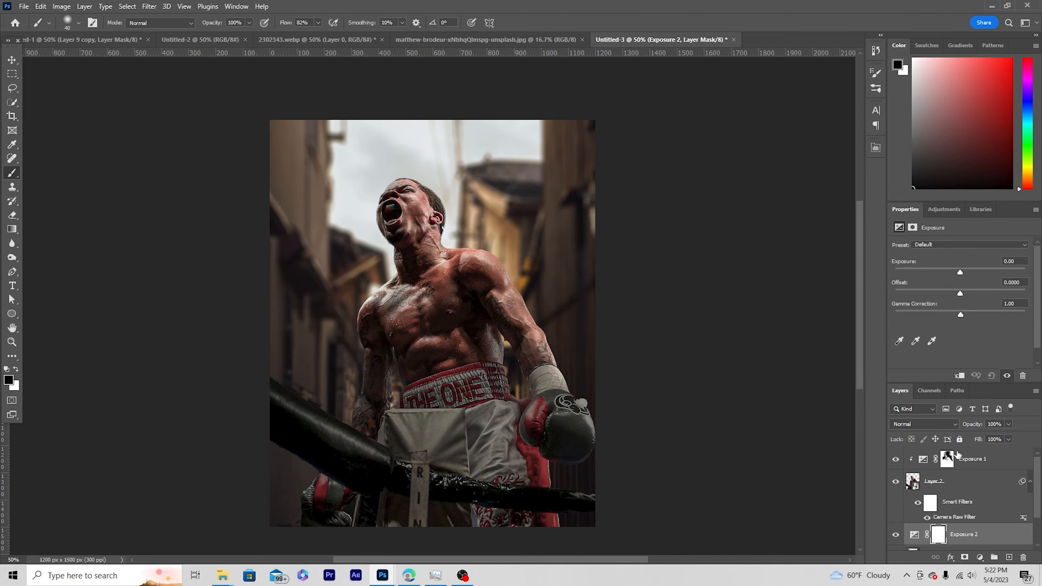
drag(957, 269, 955, 275)
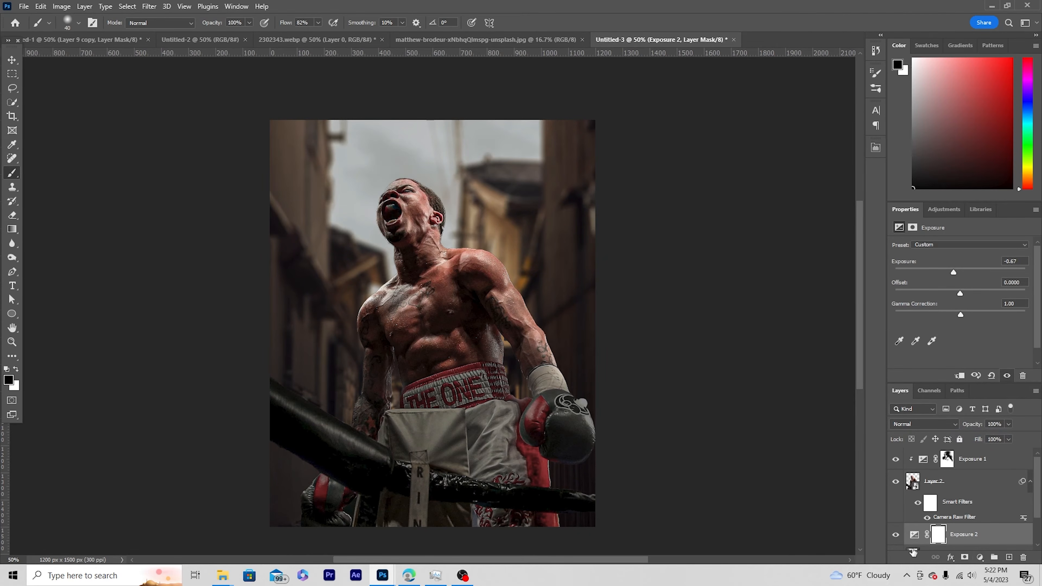
Create a new layer between the background's Exposure adjustment and the boxer, and choose the g-cloud-7 brush.
scroll(915, 502, down, 1)
click(1009, 558)
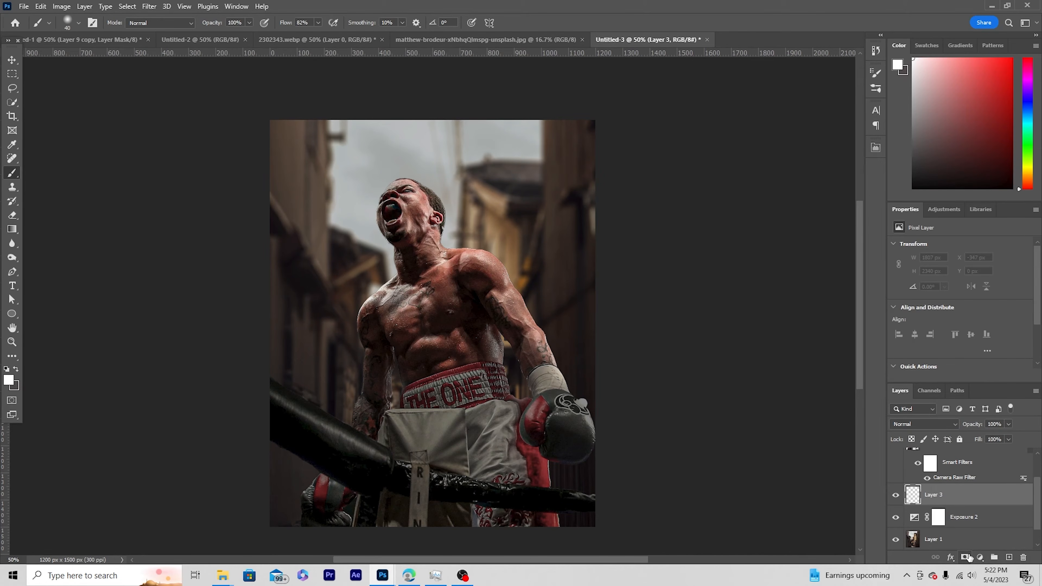
click(78, 22)
drag(131, 152, 130, 210)
scroll(94, 168, up, 10)
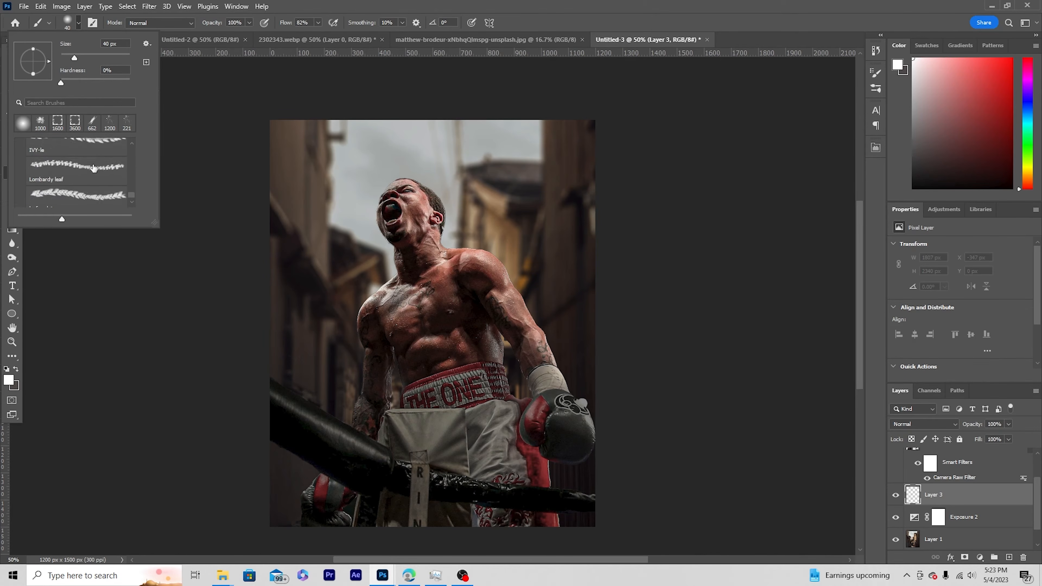
scroll(94, 169, up, 5)
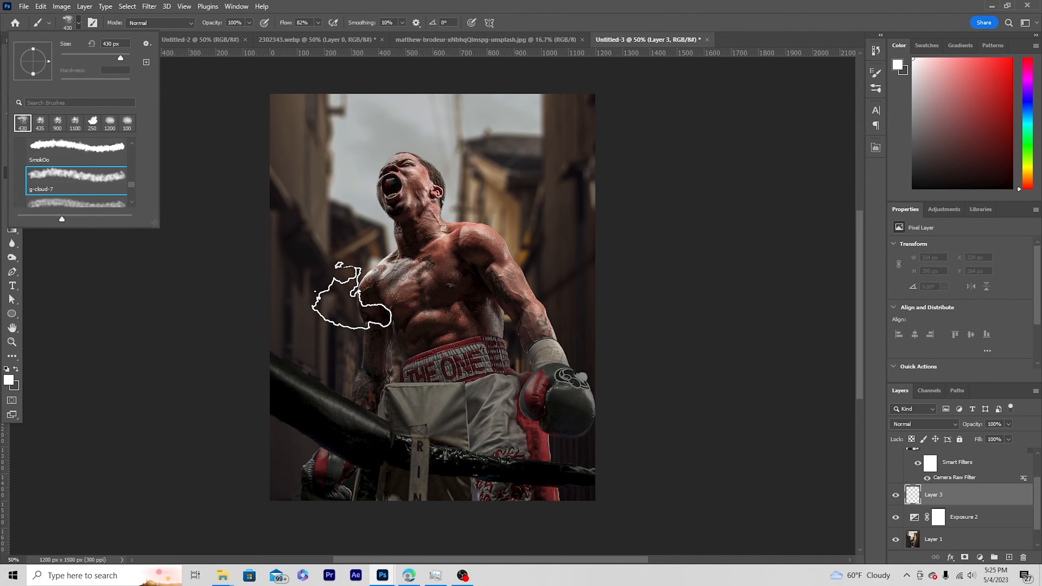
Enlarge the cloud brush and paint white smoke behind the boxer on both sides of his torso.
click(385, 272)
key(bracketright)
key(bracketright)
key(bracketright)
key(bracketright)
key(bracketright)
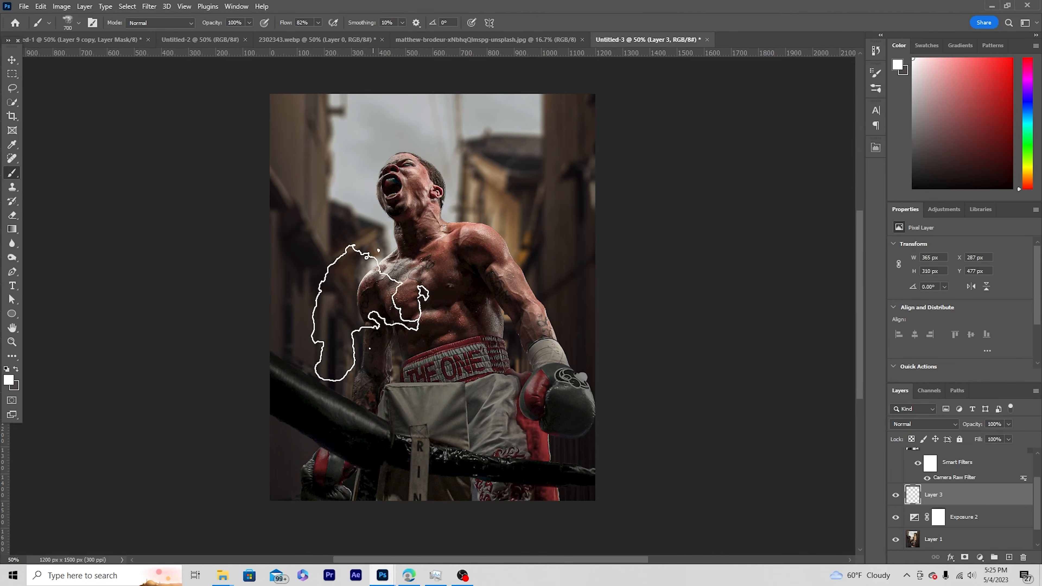
click(364, 305)
click(499, 315)
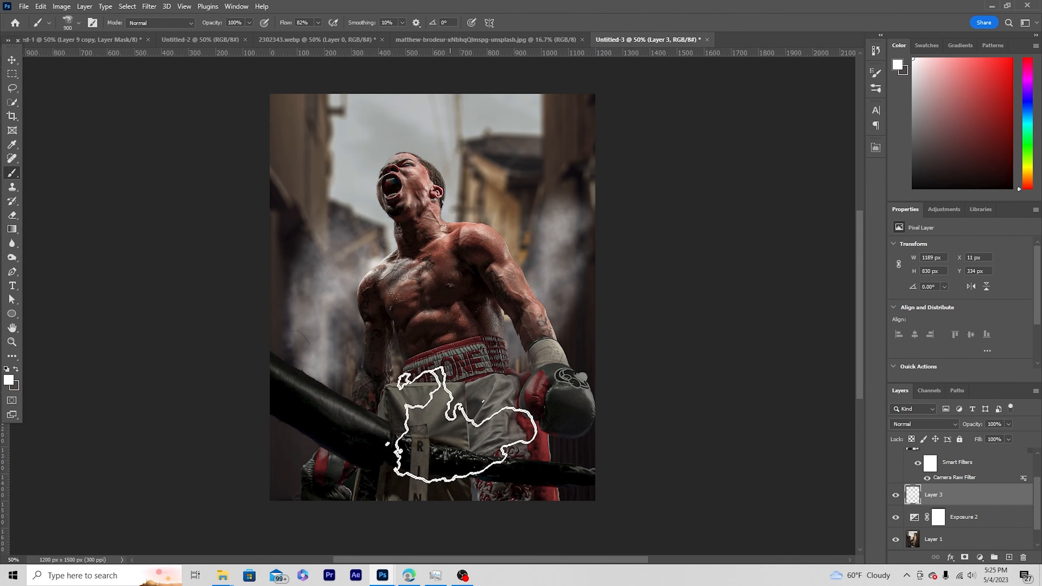
Add more white smoke behind the boxer's shoulders and head, reducing the cloud brush to 600 px.
click(542, 214)
key(bracketleft)
key(bracketleft)
key(bracketleft)
click(389, 418)
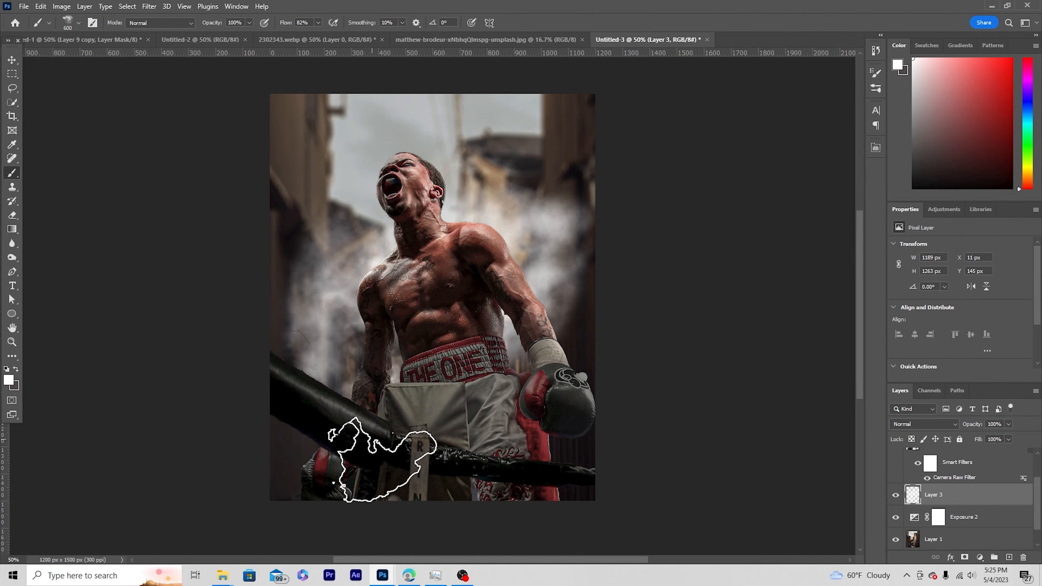
click(462, 205)
click(323, 232)
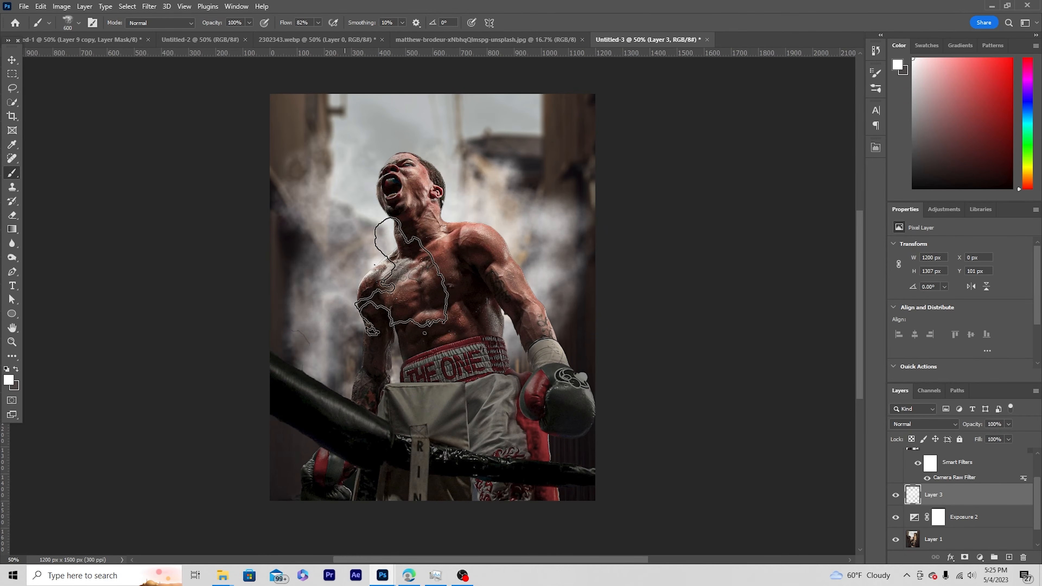
Create a new layer above the boxer's Exposure adjustment and enlarge the white cloud brush to 1200 px.
scroll(943, 496, up, 2)
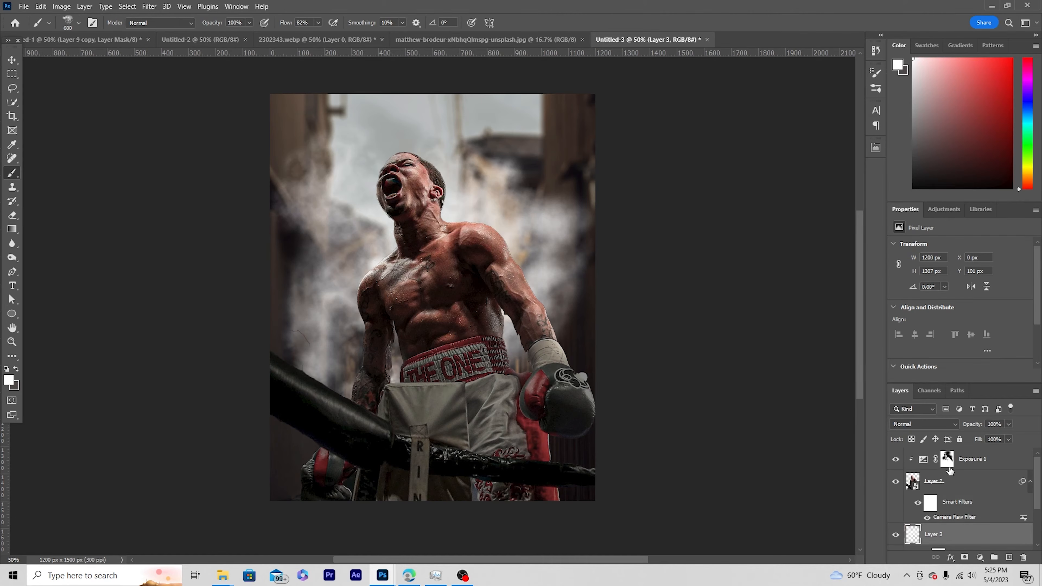
click(930, 468)
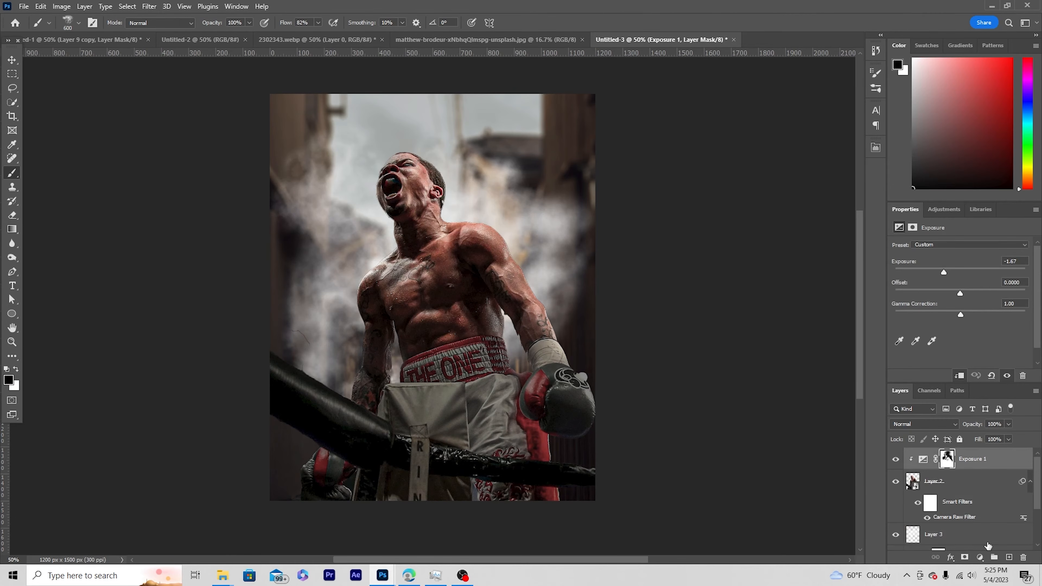
click(1010, 557)
key(x)
key(bracketright)
key(bracketright)
key(bracketright)
key(bracketright)
key(bracketright)
key(bracketright)
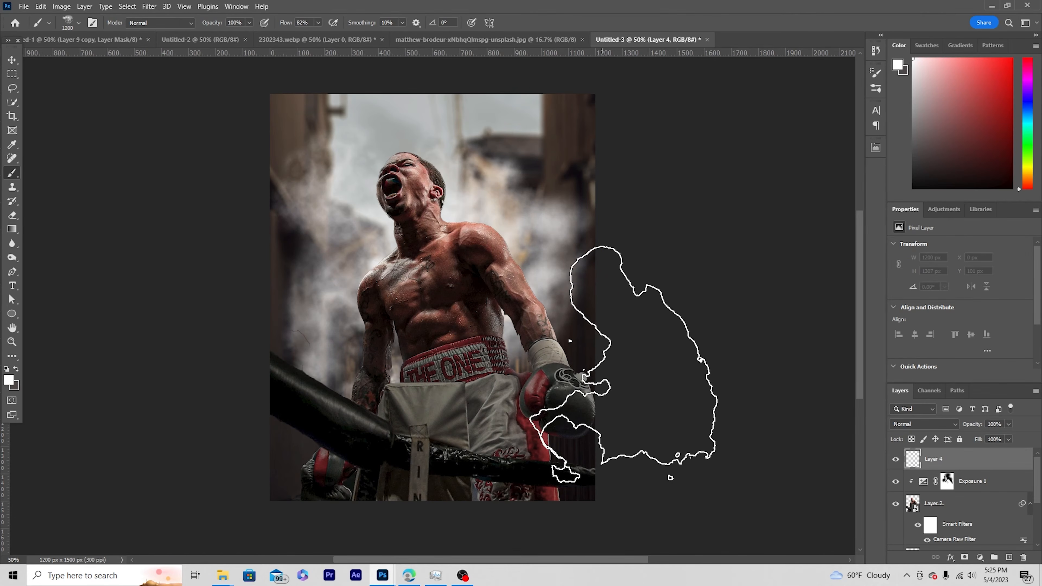
Paint foreground smoke around the glove at the image's right edge, undoing the dabs that spread over the rope and shorts.
click(341, 427)
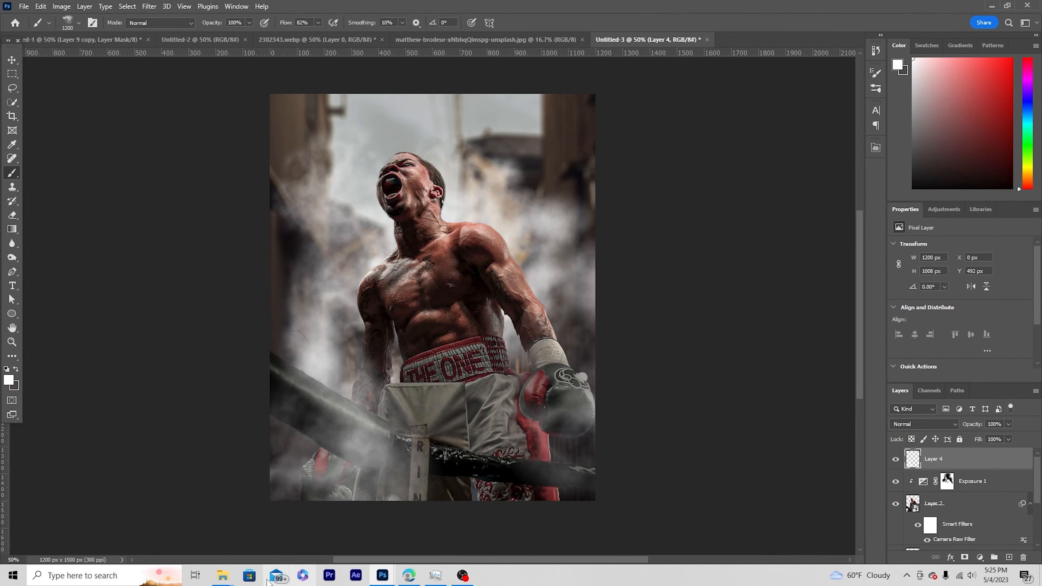
key(ctrl+z)
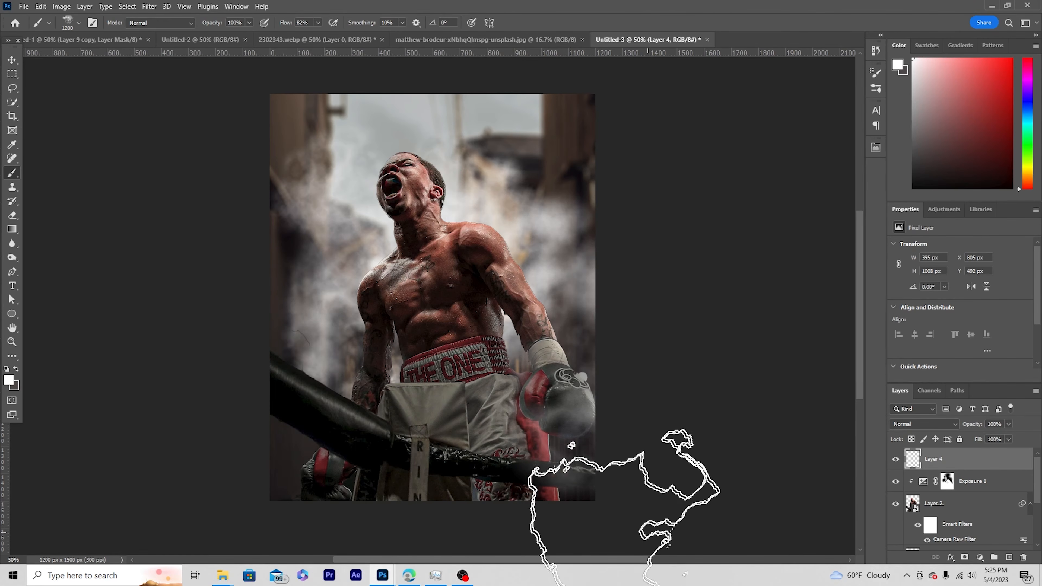
click(575, 378)
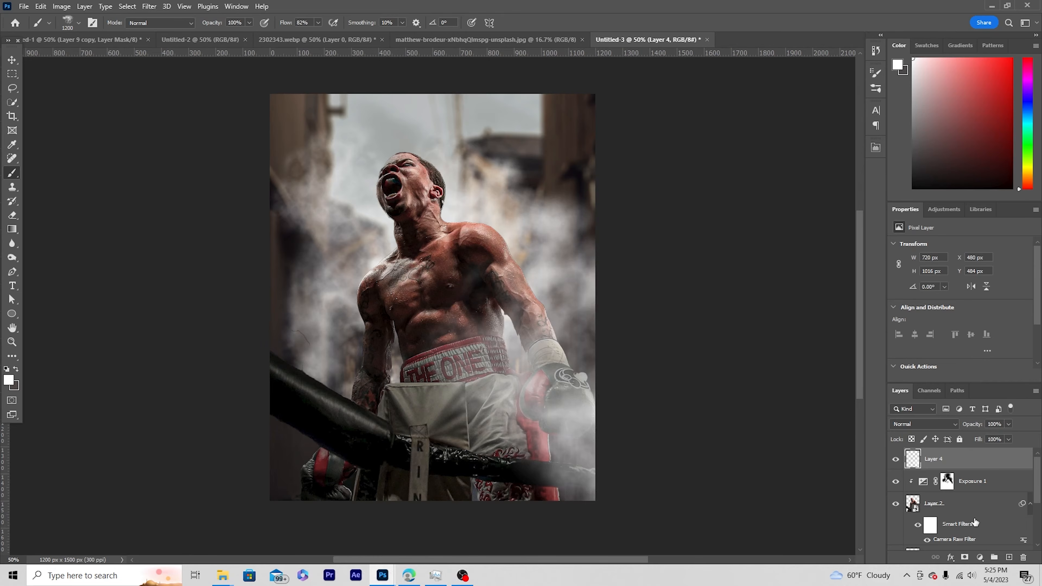
key(ctrl+z)
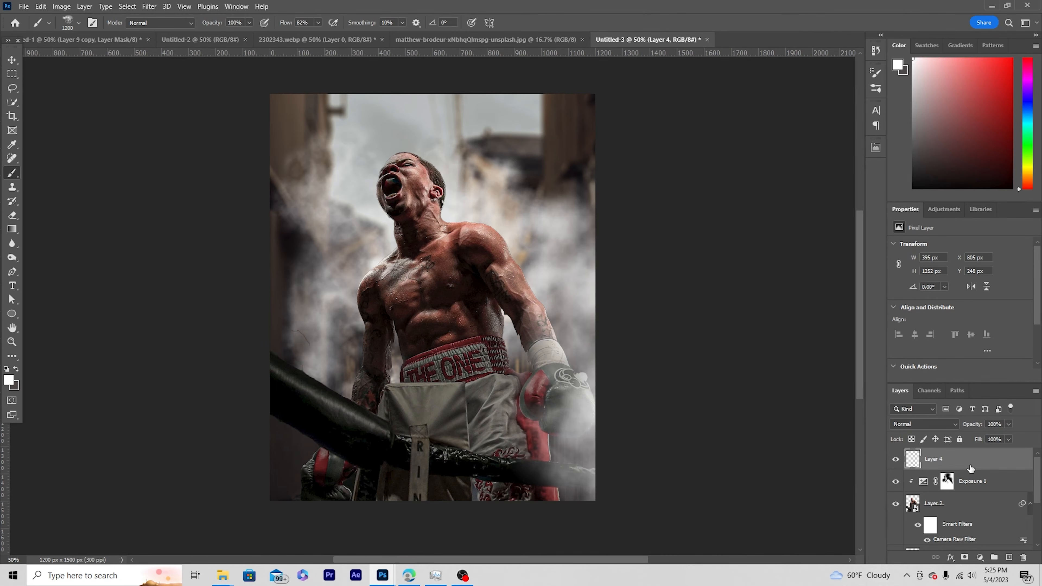
Create a new layer above the boxer's Exposure adjustment and make it a clipping mask on the boxer.
click(924, 490)
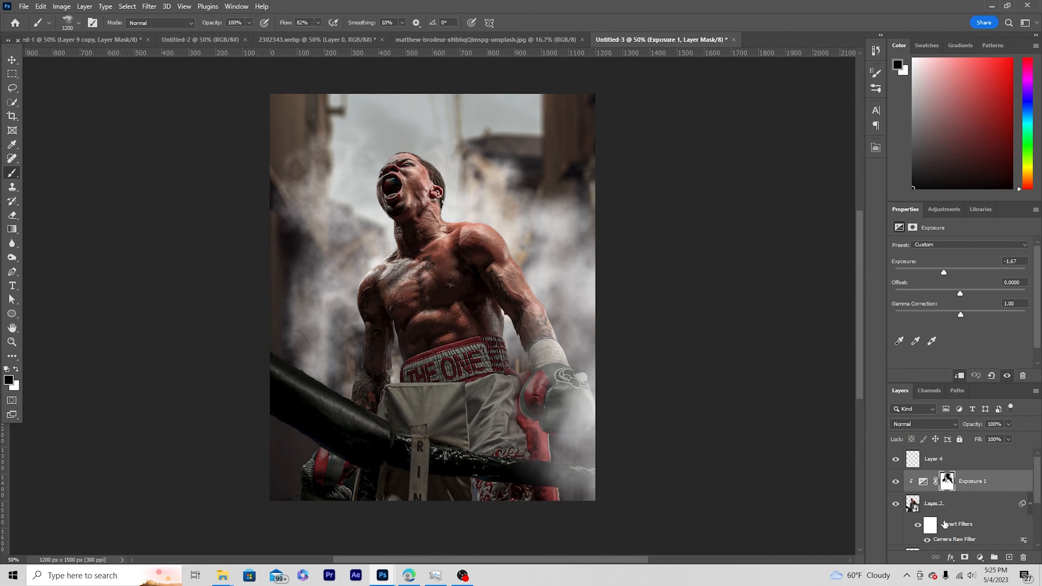
click(1010, 558)
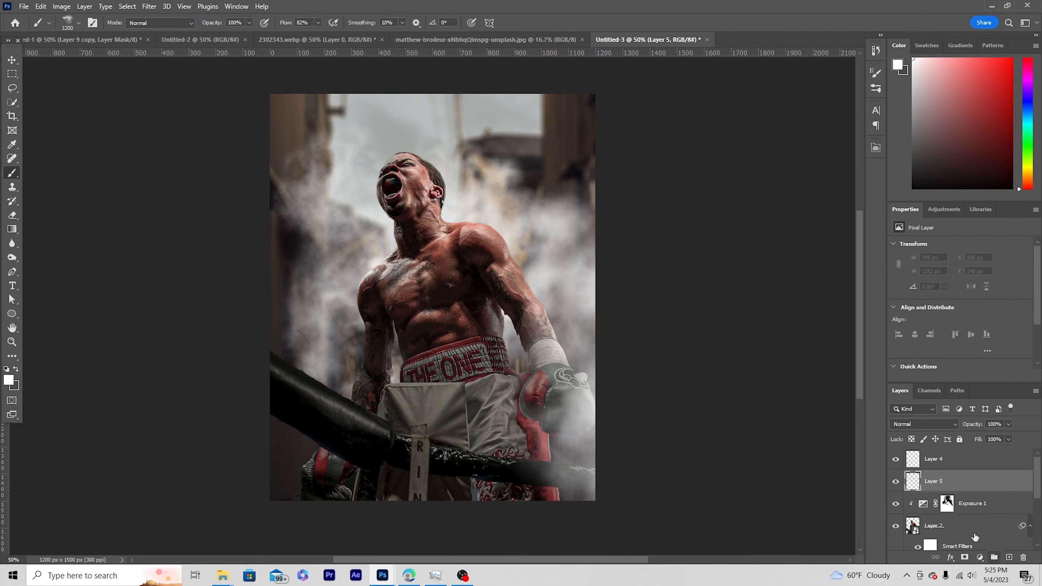
right_click(965, 488)
click(932, 233)
Switch to the Soft Round brush and reduce its size to 100 px.
click(80, 23)
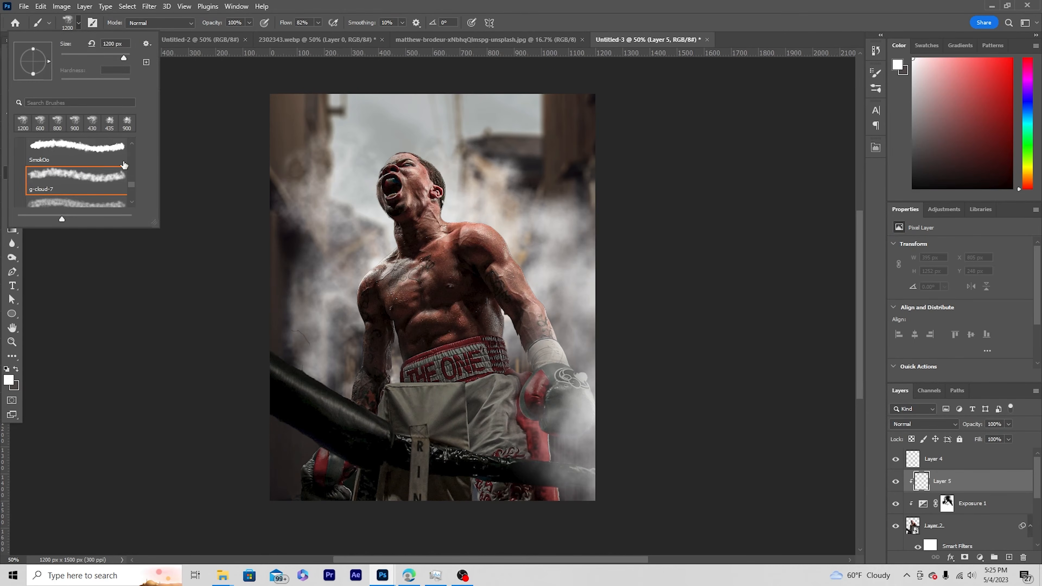
drag(132, 184, 124, 142)
double_click(105, 165)
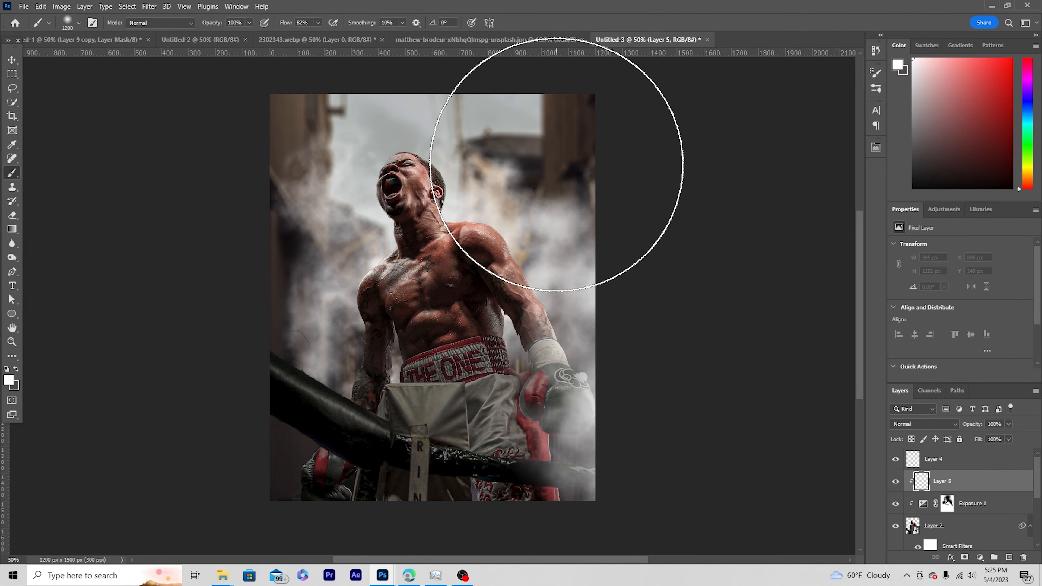
key(bracketleft)
key(bracketleft)
key(bracketleft)
key(bracketleft)
key(bracketleft)
key(bracketleft)
key(bracketleft)
key(bracketleft)
key(bracketleft)
key(bracketleft)
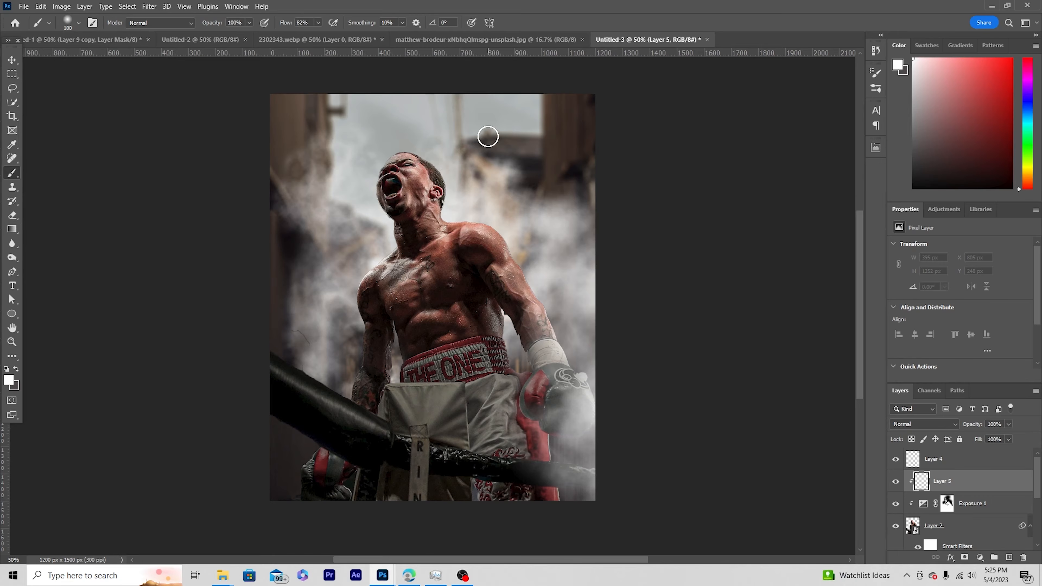
Paint a white rim light along the back of the boxer's head, neck and nearest shoulder, using a soft brush of about 90 px.
key(ctrl+plus)
key(ctrl+plus)
key(ctrl+plus)
drag(488, 140, 369, 489)
drag(307, 305, 334, 467)
key(bracketleft)
key(bracketleft)
key(bracketleft)
key(bracketleft)
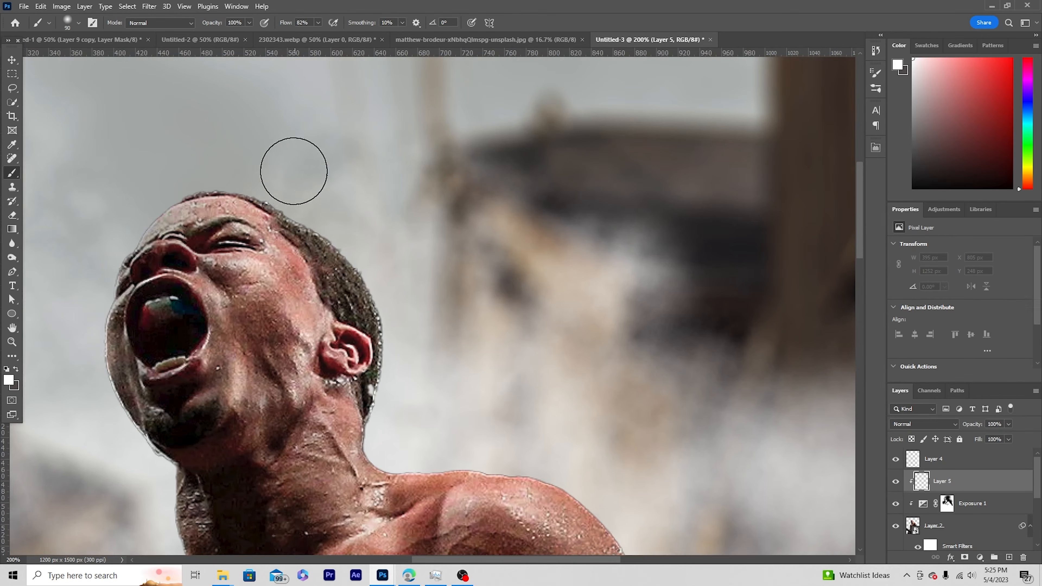
mouse_move(268, 183)
mouse_down()
mouse_move(357, 242)
mouse_move(394, 296)
mouse_move(409, 353)
mouse_move(391, 459)
mouse_move(381, 455)
mouse_move(524, 462)
mouse_move(351, 446)
mouse_up()
key(bracketleft)
drag(624, 452, 500, 251)
drag(450, 288, 483, 313)
Enlarge the soft brush to 150 px and extend the white rim light along both of the boxer's shoulders and arms.
key(bracketright)
key(bracketright)
key(bracketright)
key(bracketright)
key(bracketright)
key(bracketright)
key(bracketright)
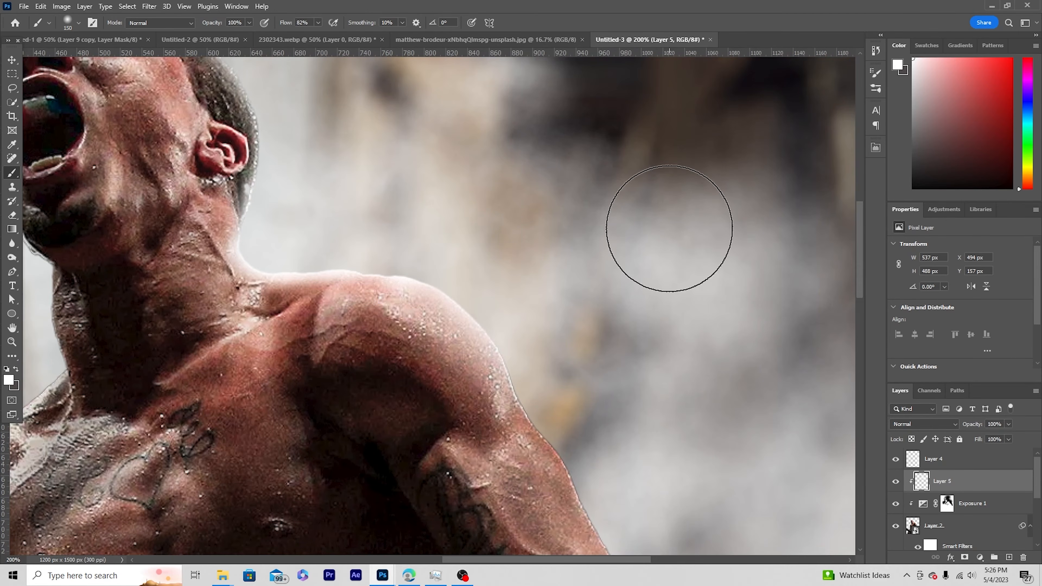
key(ctrl+minus)
key(ctrl+minus)
key(ctrl+minus)
drag(462, 315, 502, 379)
drag(405, 273, 378, 215)
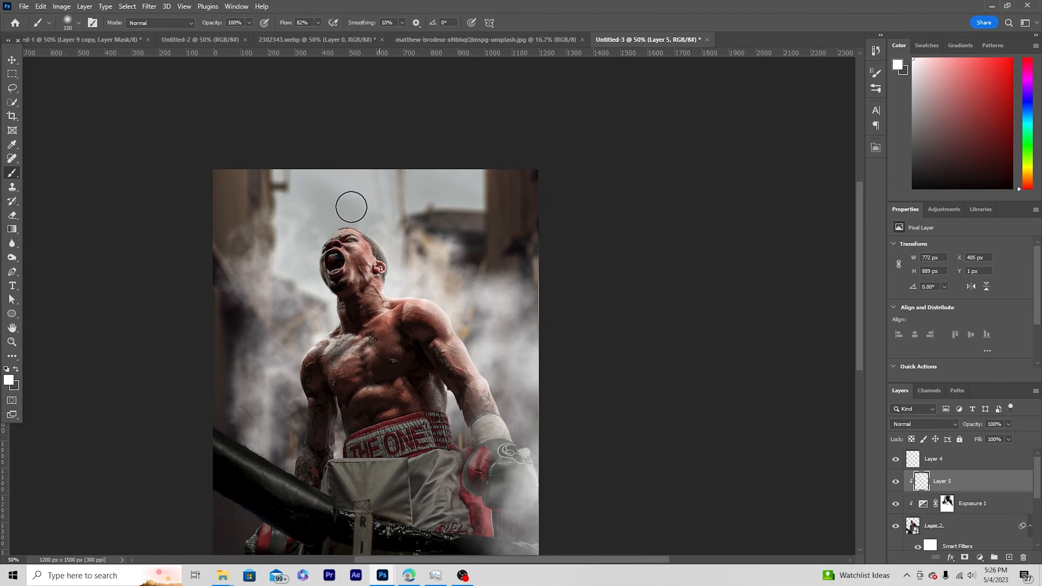
mouse_move(316, 321)
mouse_down()
mouse_move(282, 345)
mouse_move(253, 403)
mouse_up()
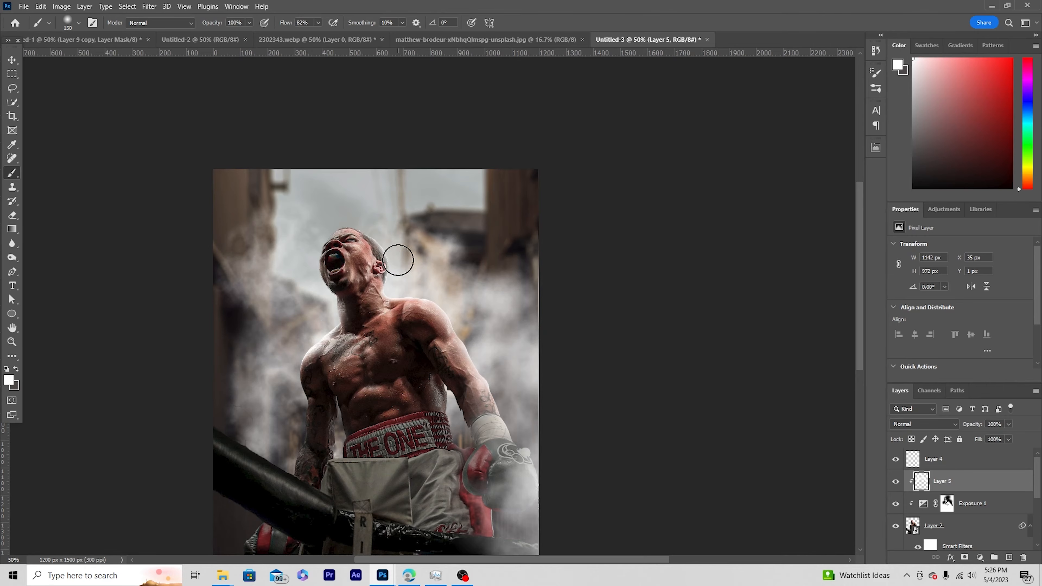
Paint black with a 600 px soft brush on the background Exposure adjustment's mask to brighten the sky around the boxer's head.
scroll(915, 515, down, 5)
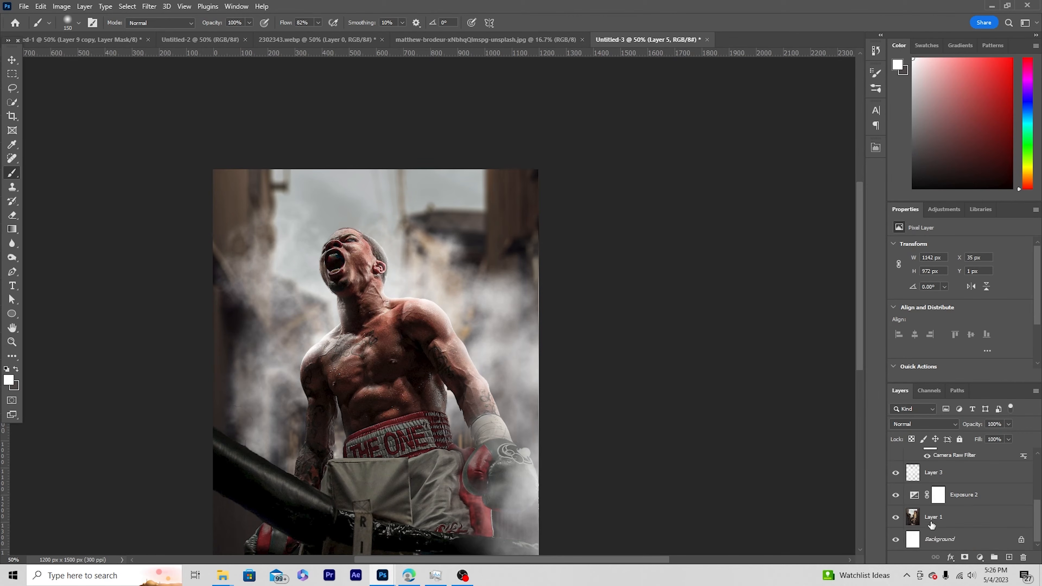
click(939, 495)
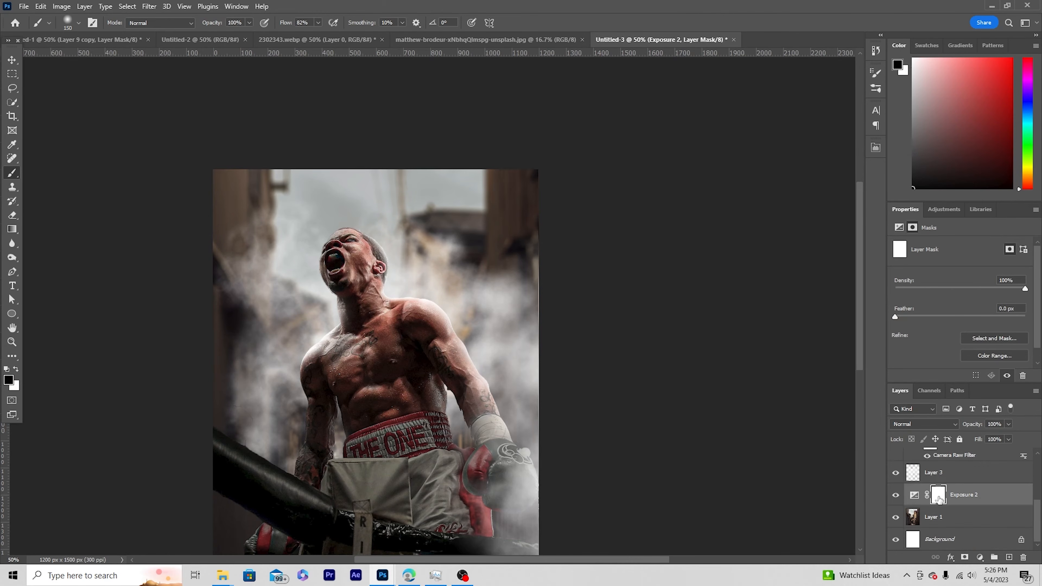
click(896, 497)
click(895, 497)
key(bracketright)
key(bracketright)
key(bracketright)
key(bracketright)
key(bracketright)
key(bracketright)
click(365, 263)
drag(363, 254, 320, 269)
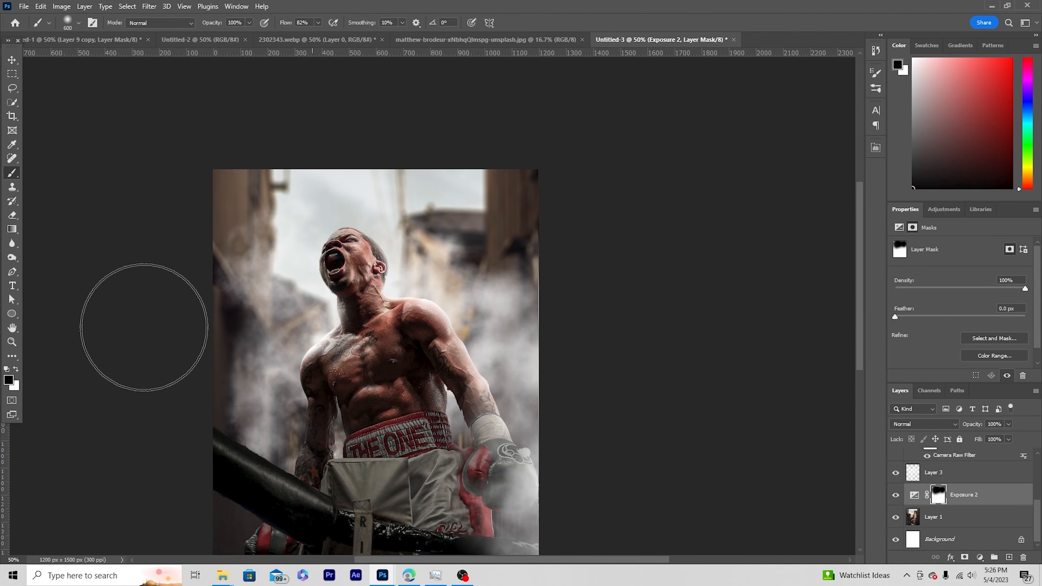
Create a new layer above the background smoke and choose the explosion-by-PhotoshopSupply.com brush at 1374 px.
scroll(920, 518, up, 2)
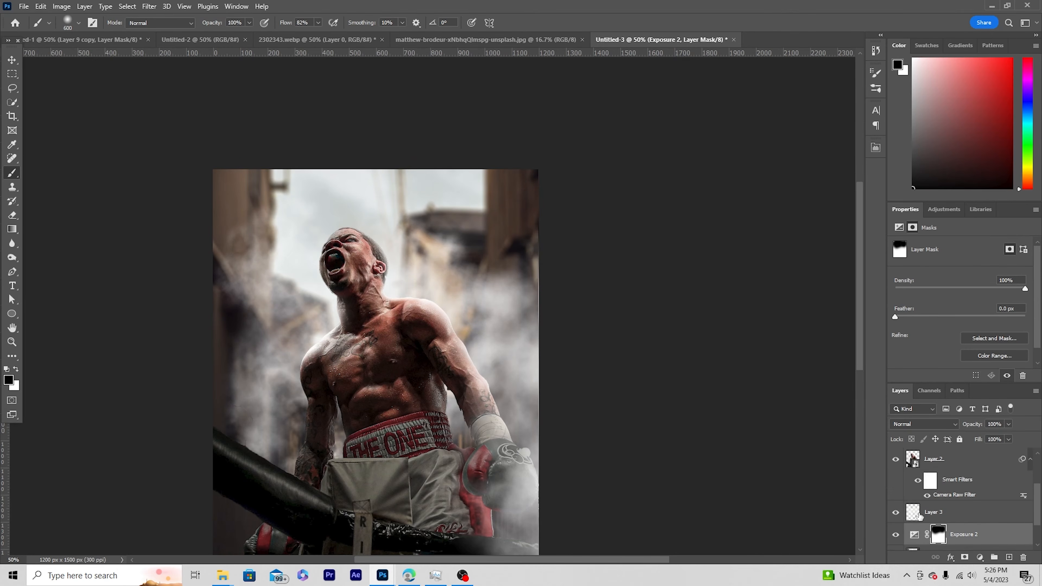
click(919, 518)
click(1010, 557)
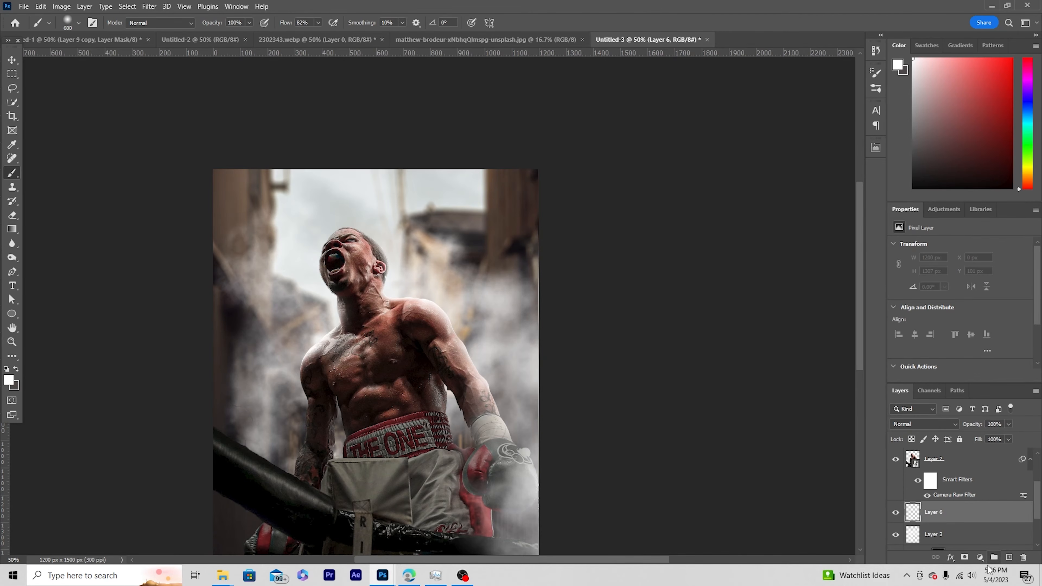
click(79, 23)
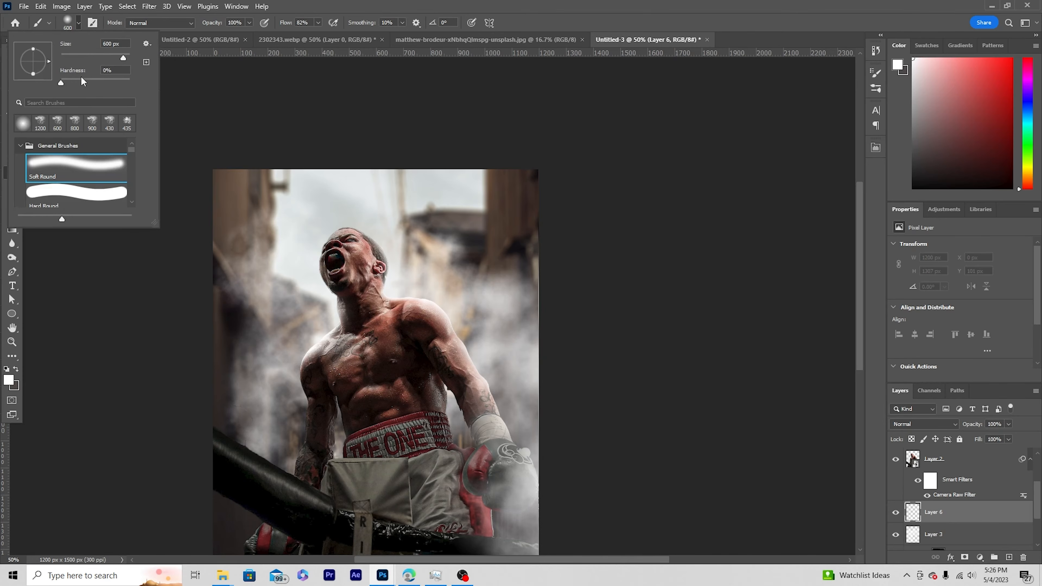
scroll(93, 176, down, 1)
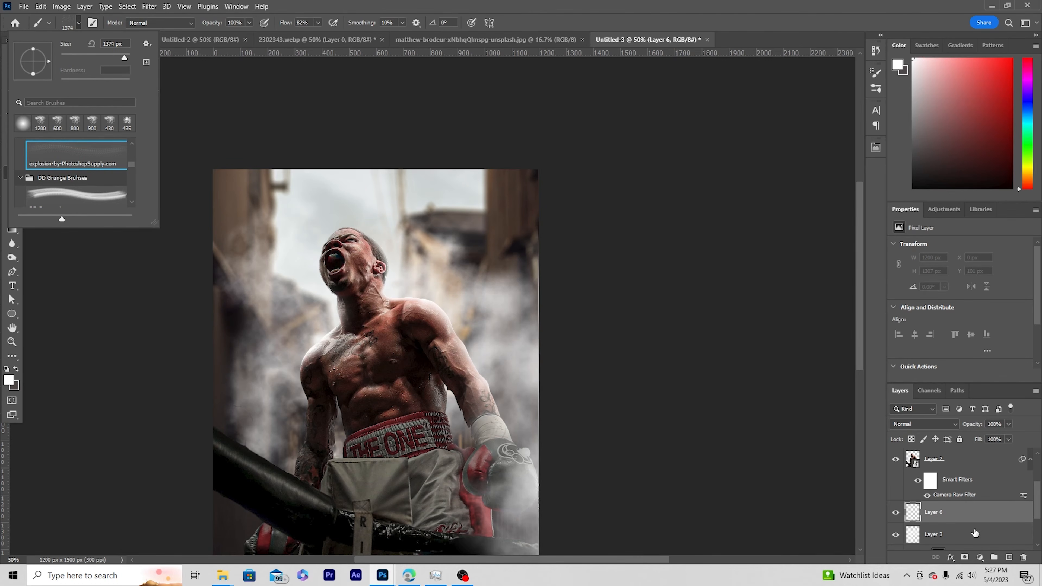
click(935, 521)
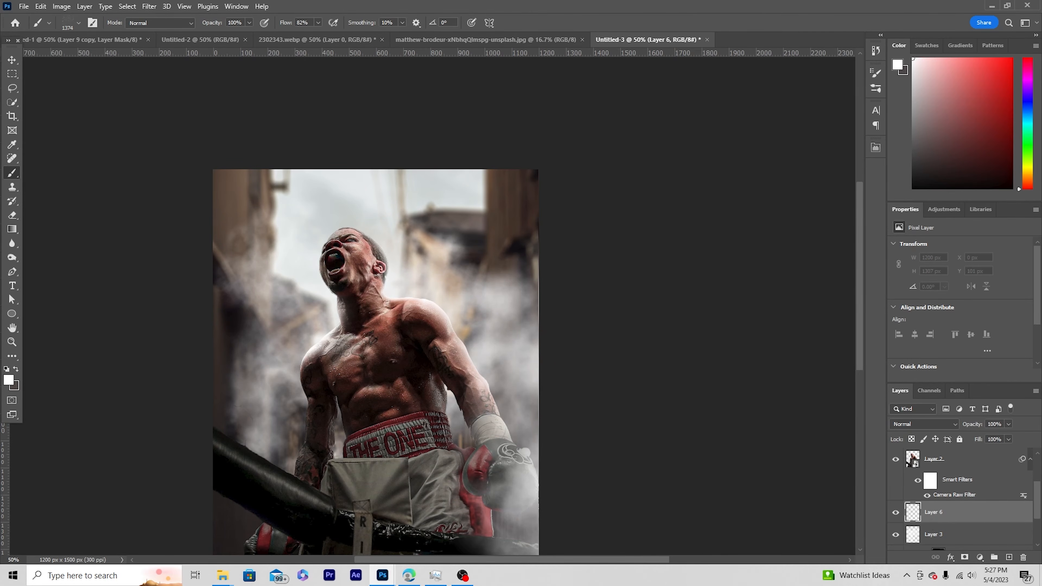
Stamp white explosion particles across the sky and alley behind the boxer's head.
click(10, 385)
drag(640, 341, 599, 321)
click(869, 319)
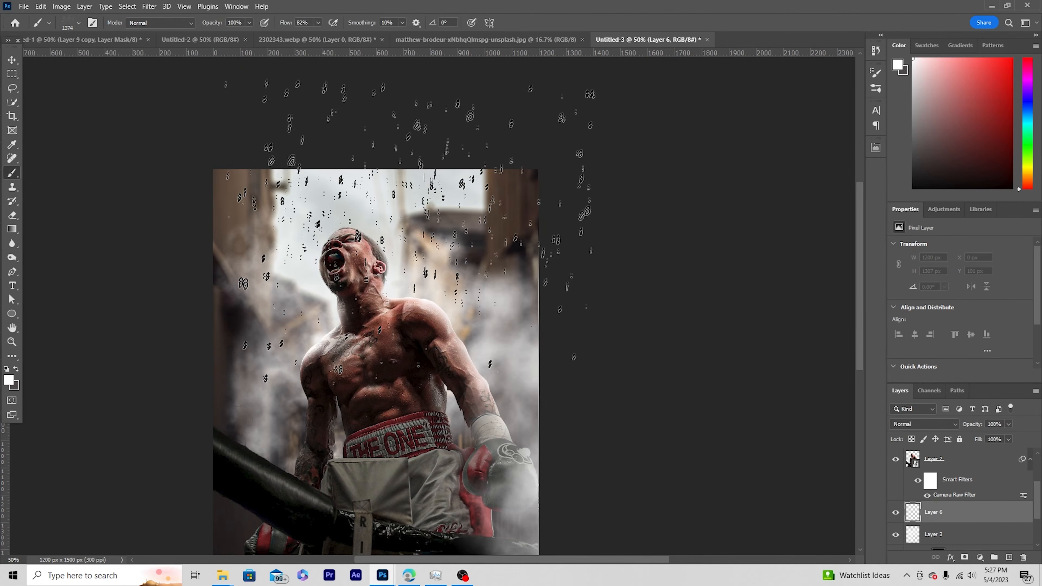
click(379, 271)
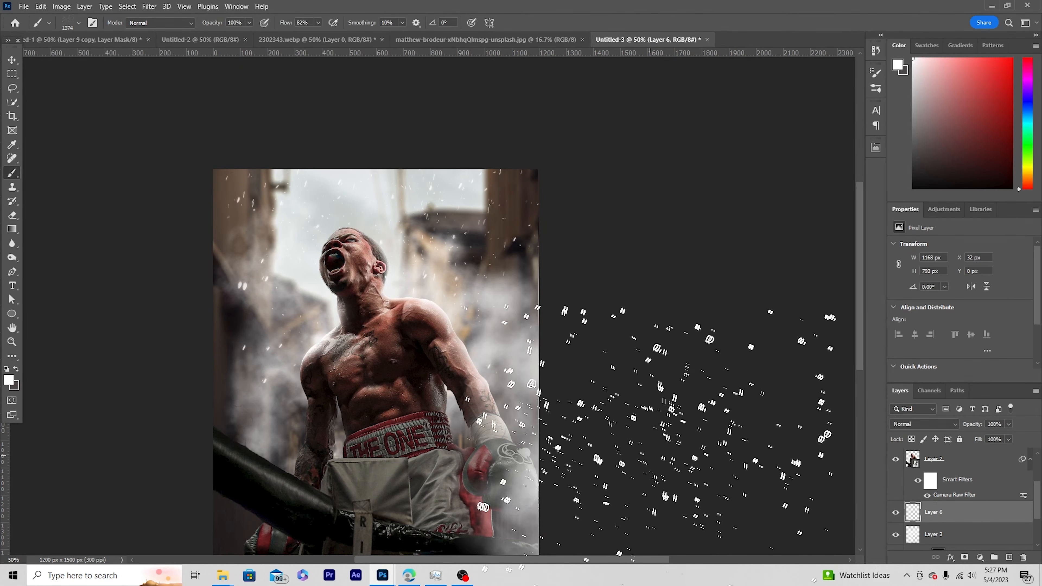
Enlarge the explosion brush to 2000 px and create a new layer above the foreground smoke.
key(bracketright)
key(bracketright)
key(bracketright)
key(bracketright)
key(bracketright)
key(bracketright)
key(bracketright)
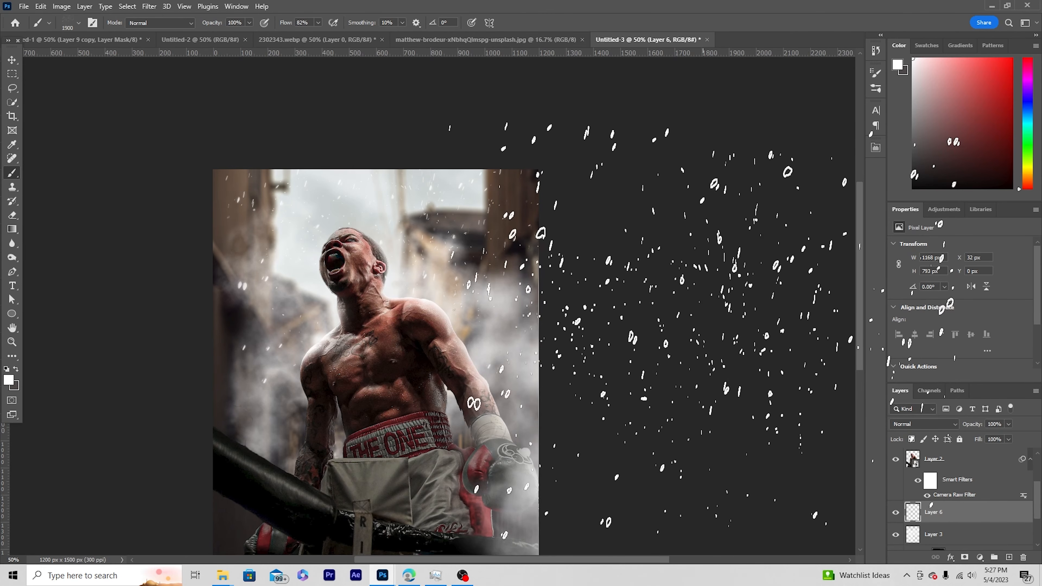
click(963, 468)
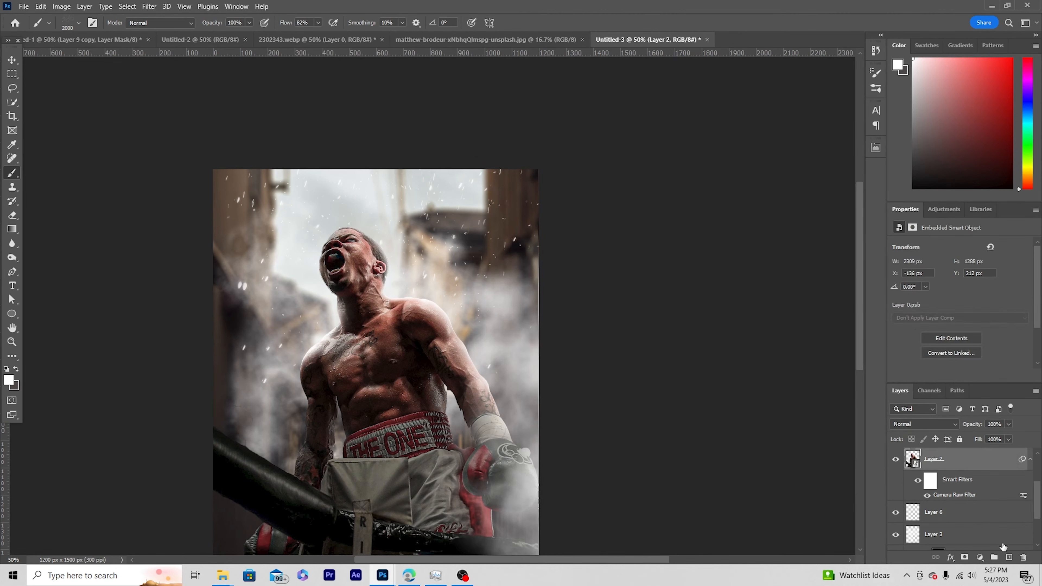
scroll(1006, 522, up, 3)
click(966, 466)
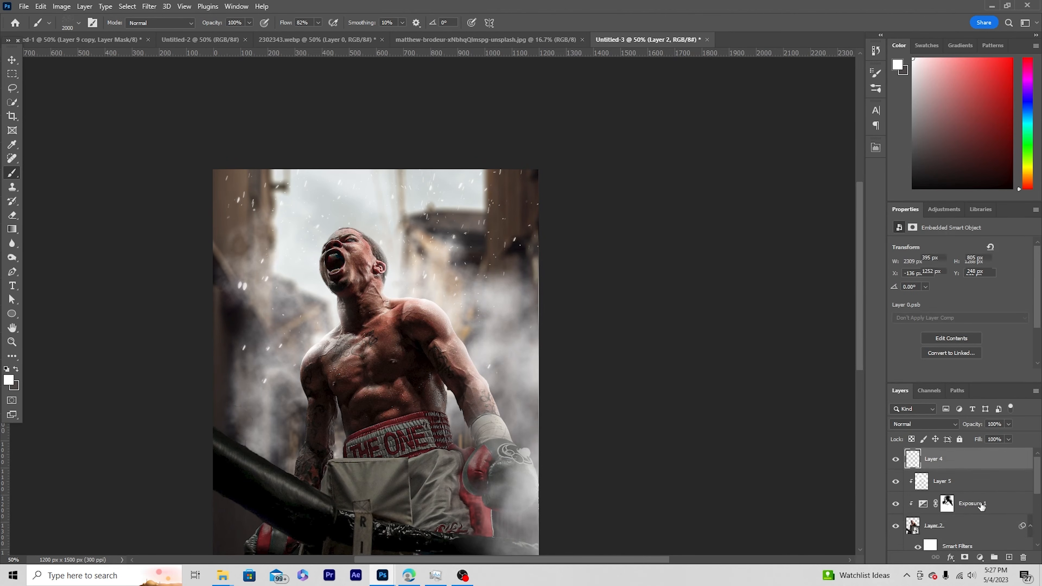
click(1010, 557)
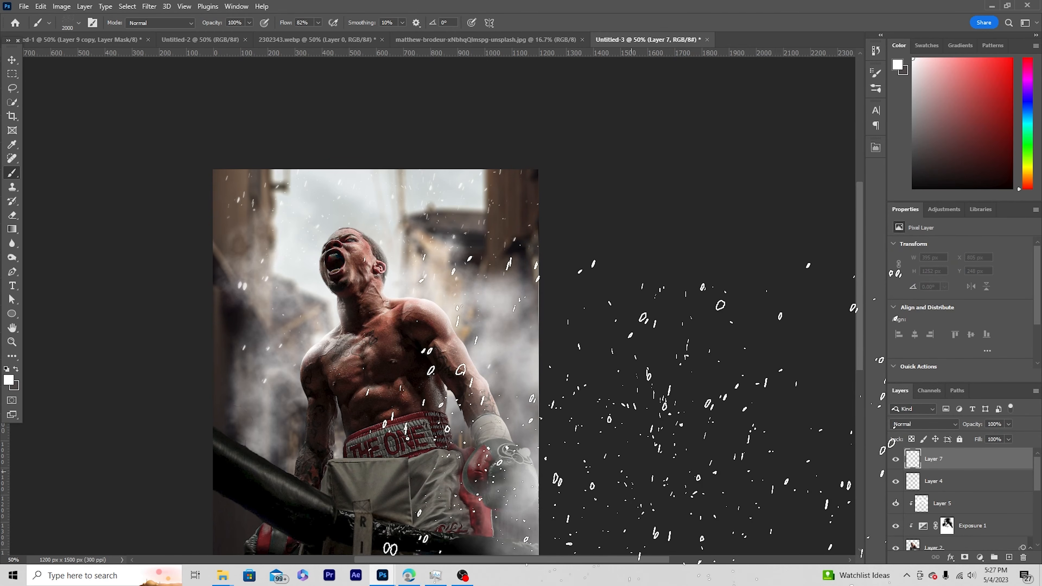
Stamp larger white particles over the boxer's torso, arm and glove, enlarging the explosion brush up to 2700 px.
click(667, 478)
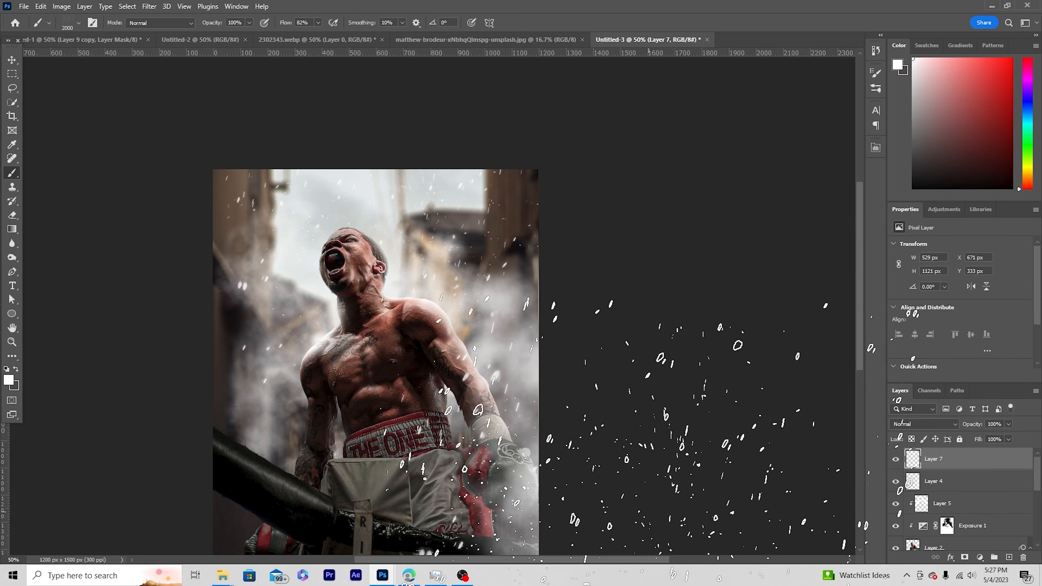
key(bracketright)
key(bracketright)
key(bracketright)
key(bracketright)
key(bracketright)
key(bracketright)
key(bracketright)
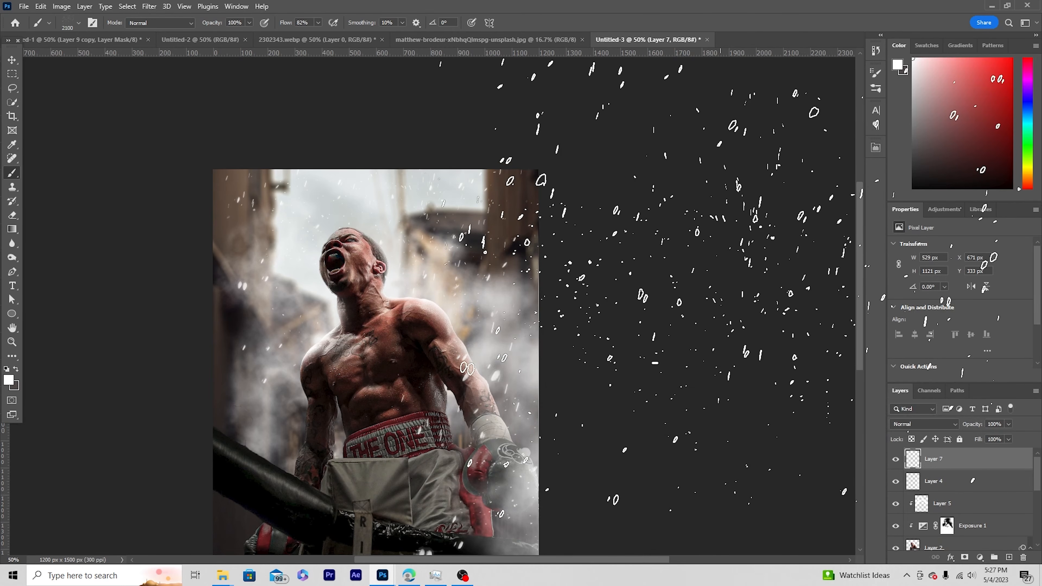
click(718, 221)
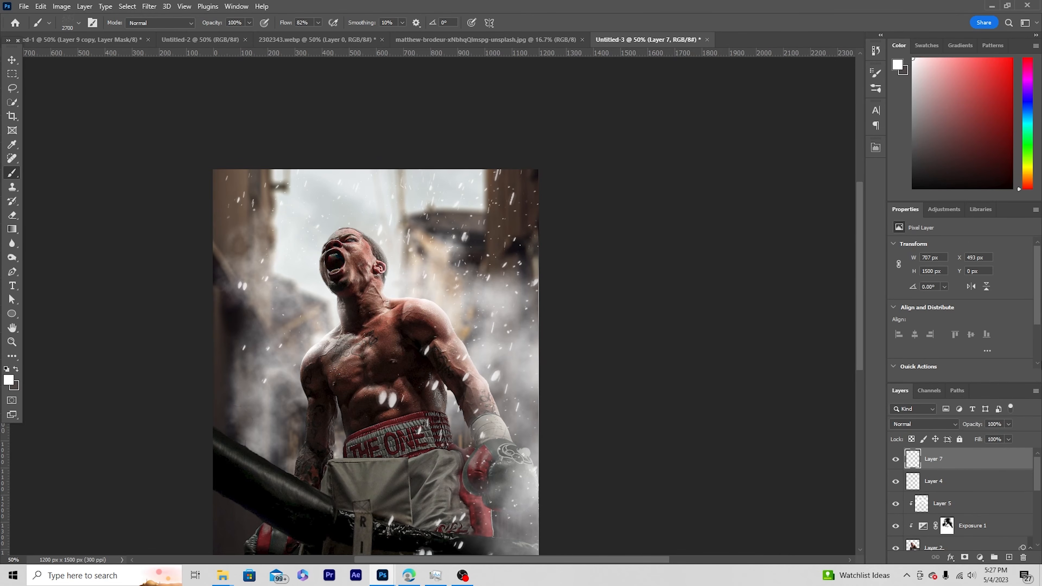
Apply a Gaussian Blur with a radius of about 8 pixels to the foreground particle layer, and switch to the Move tool.
scroll(791, 303, down, 1)
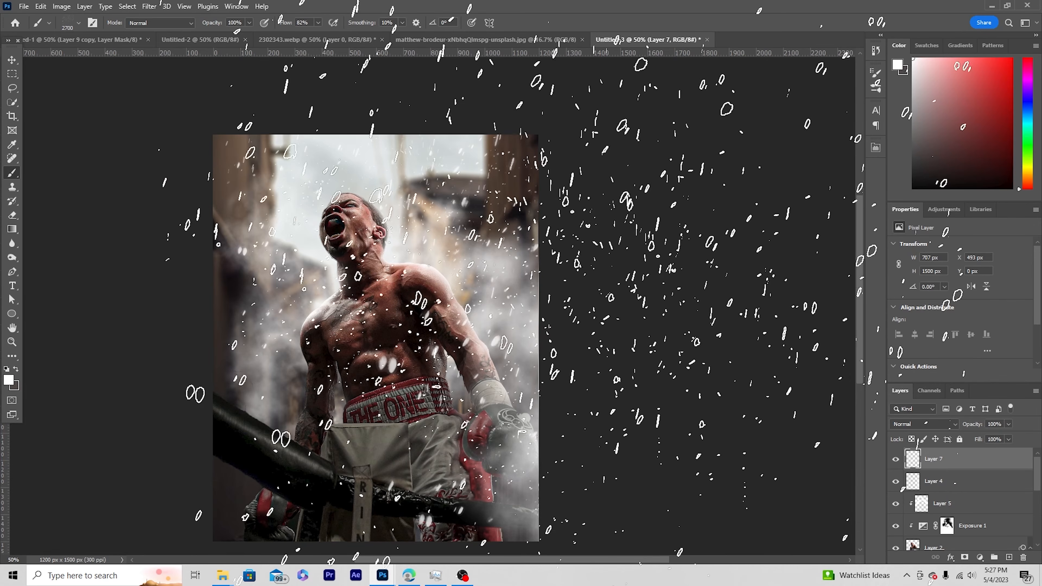
click(150, 7)
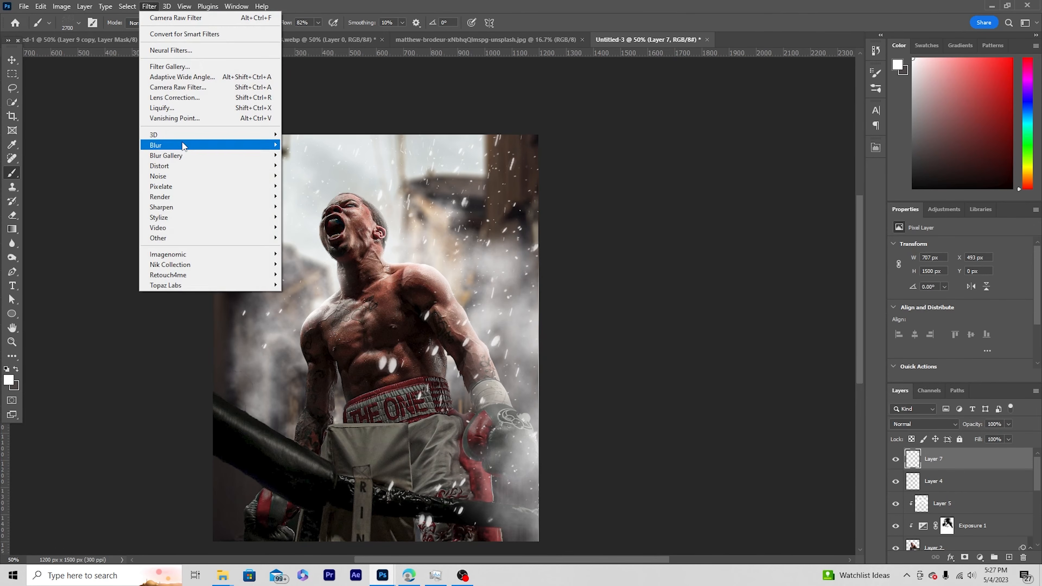
mouse_move(182, 144)
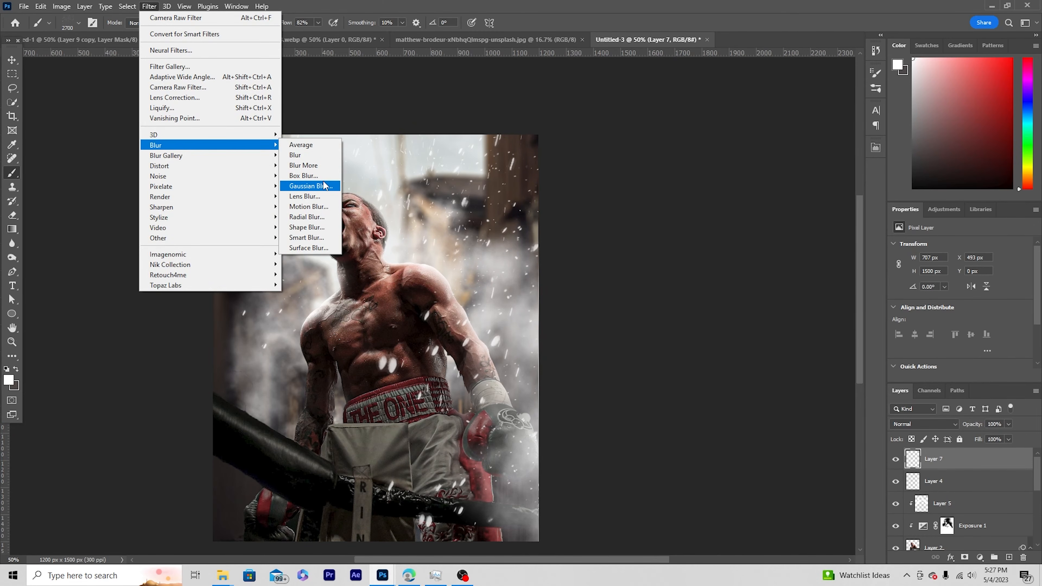
click(312, 186)
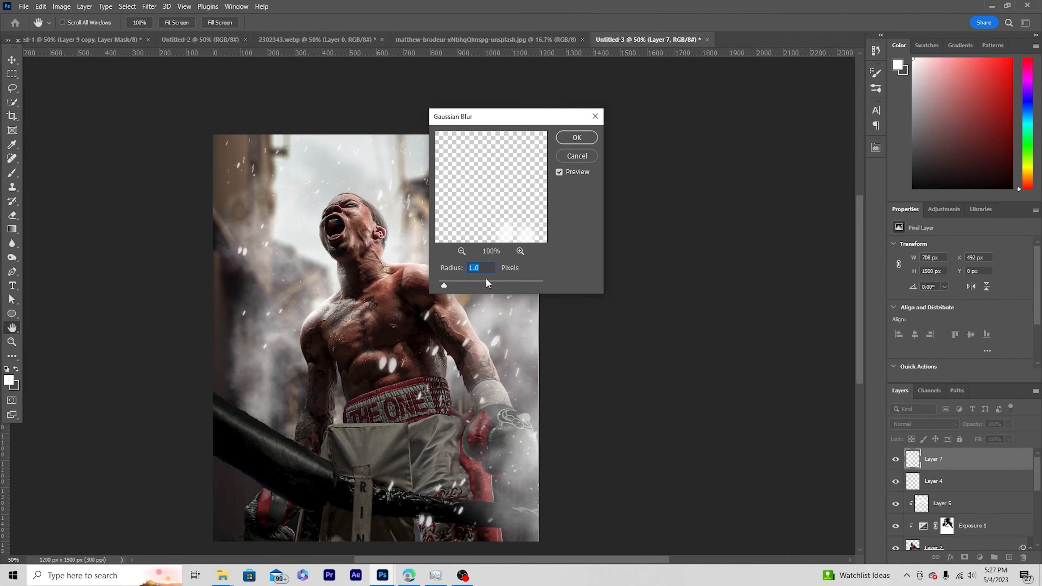
mouse_move(488, 281)
mouse_down()
mouse_move(501, 282)
mouse_move(474, 284)
mouse_up()
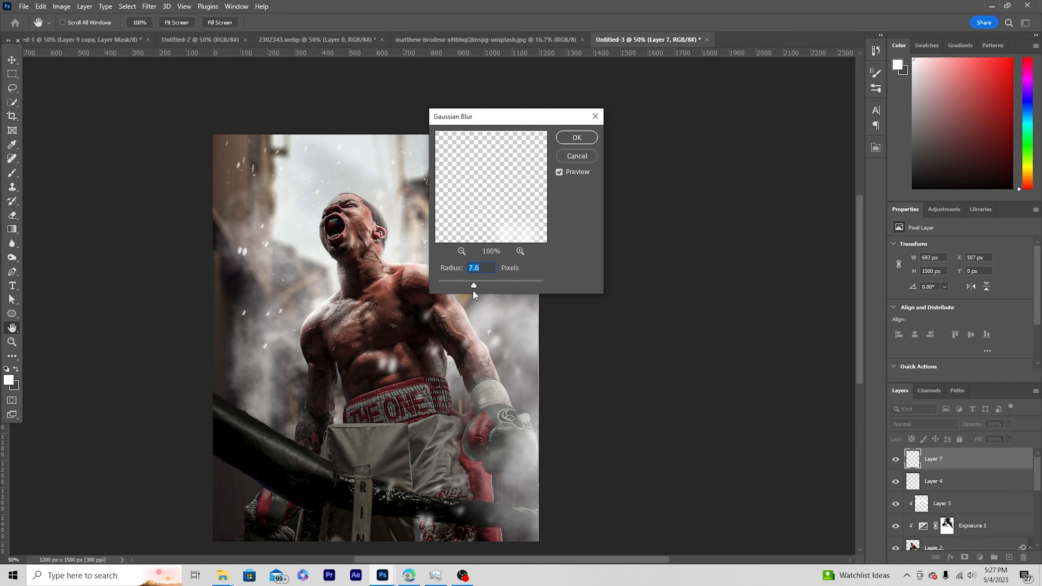
drag(473, 284, 472, 285)
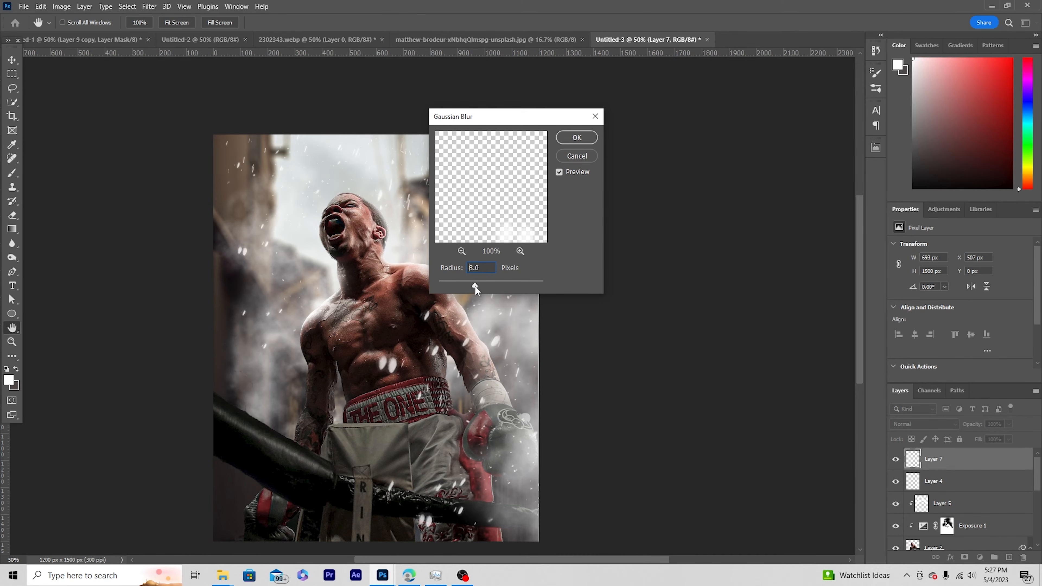
click(577, 137)
key(b)
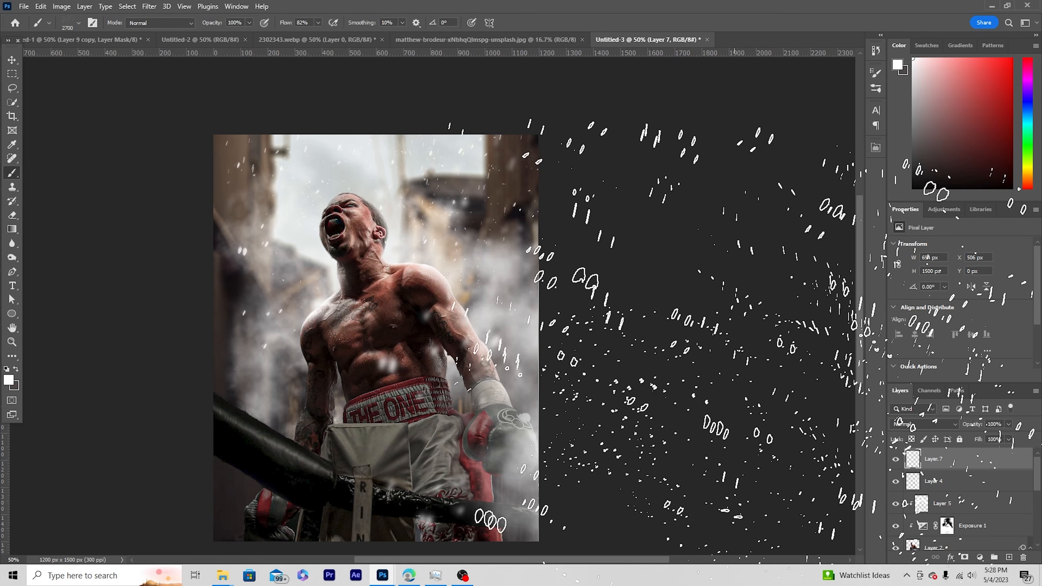
key(ctrl+minus)
key(ctrl+plus)
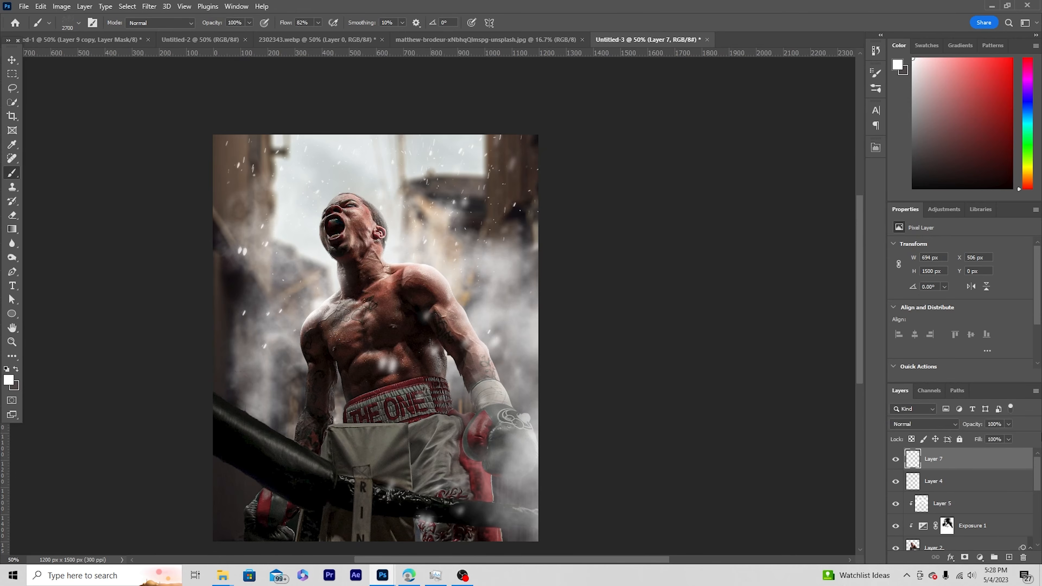
click(12, 60)
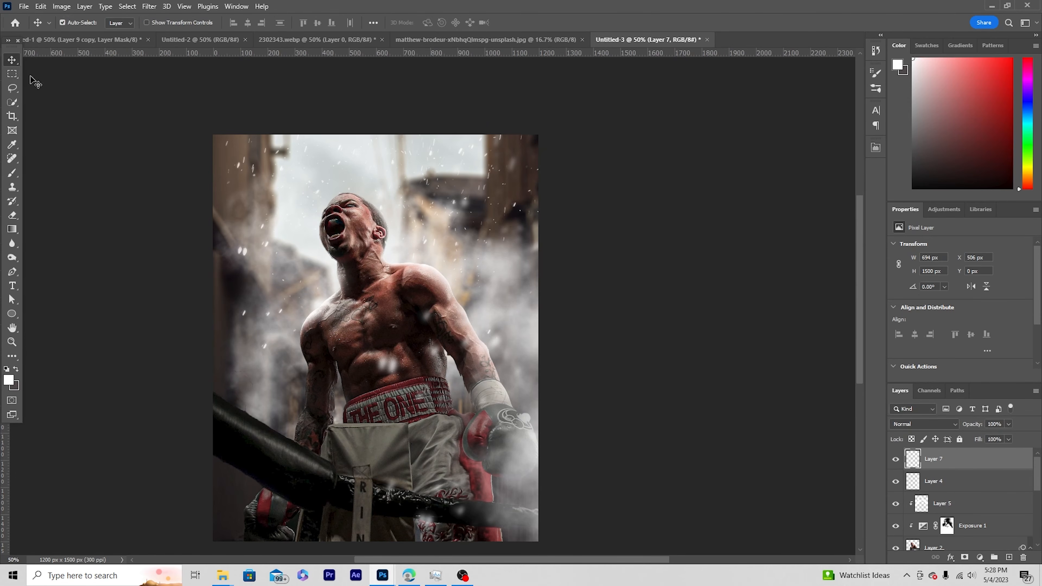
Add a Color Lookup adjustment layer above the foreground particles and load the WindyCineD.cube 3D LUT.
click(980, 558)
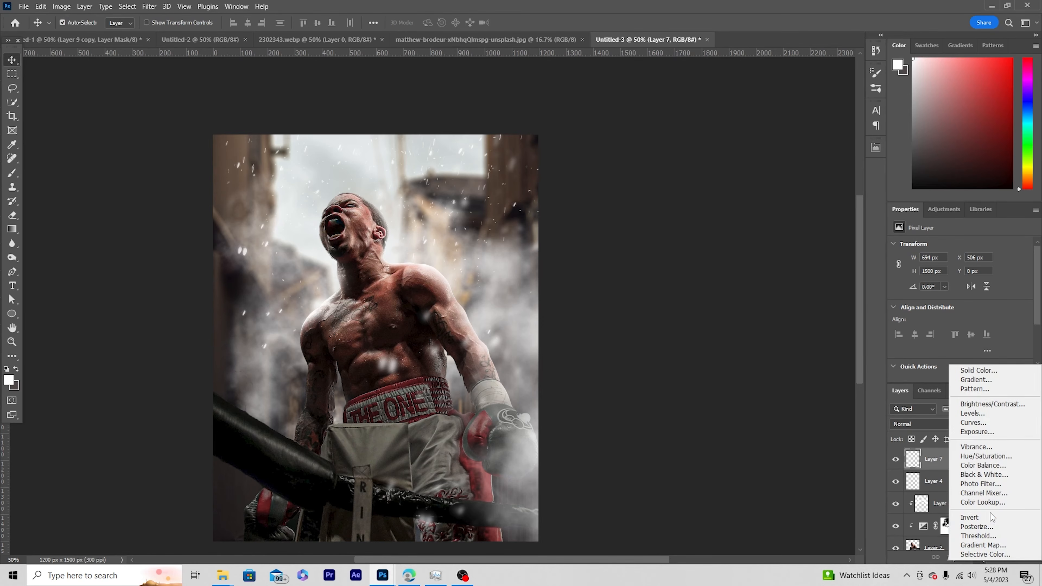
click(976, 503)
click(978, 246)
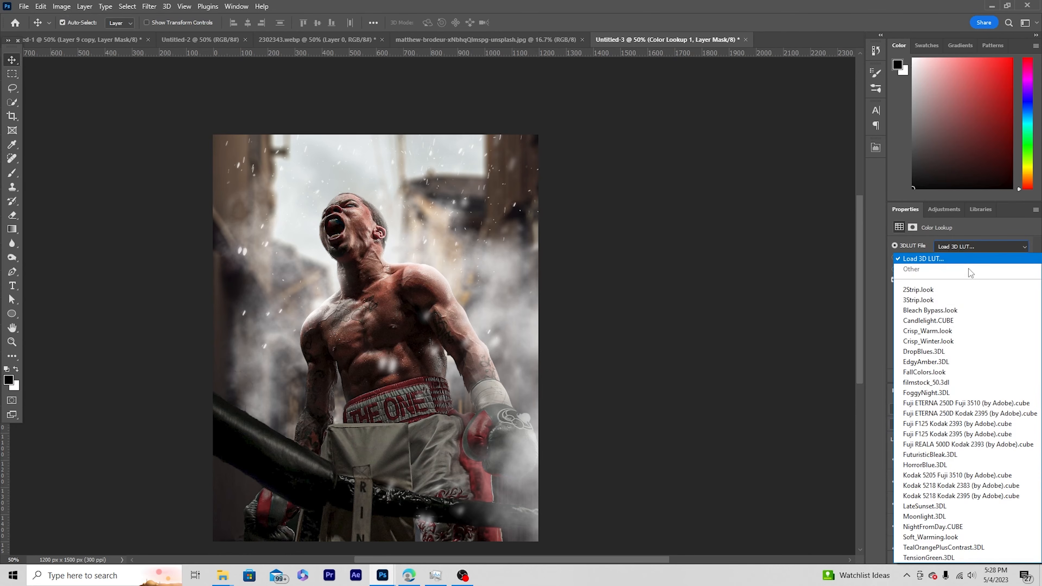
click(966, 263)
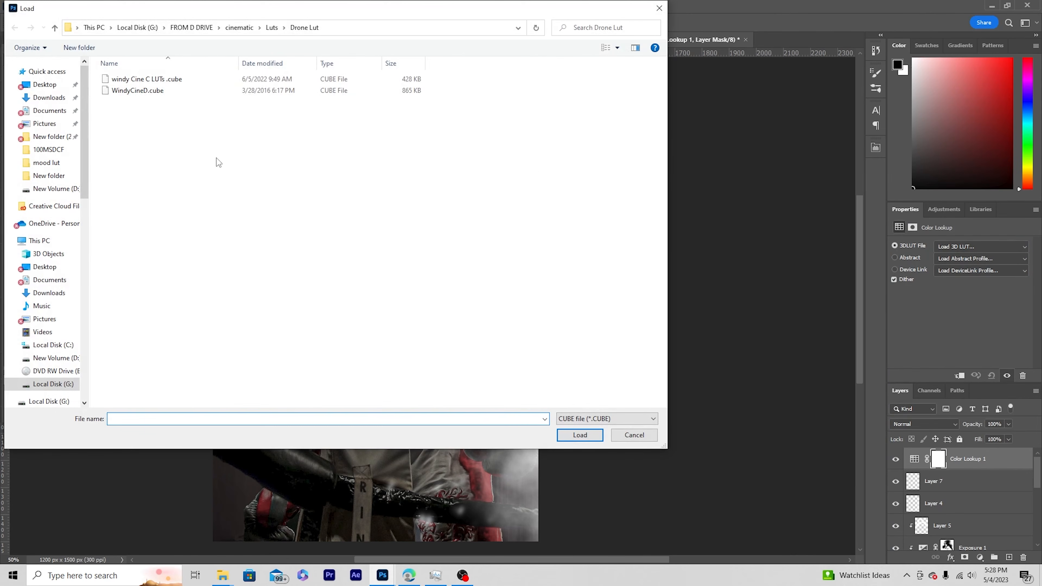
click(130, 92)
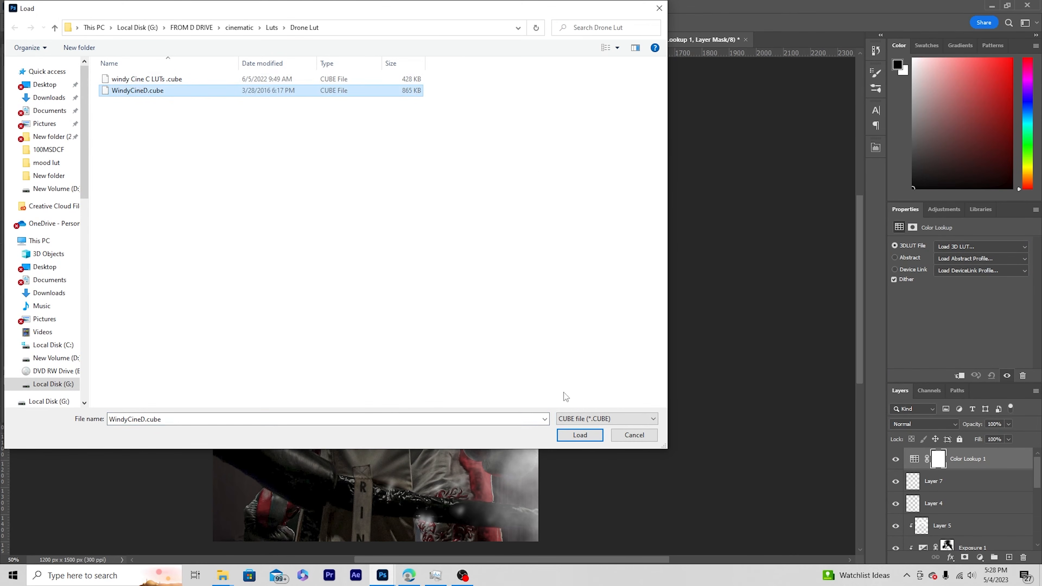
click(579, 436)
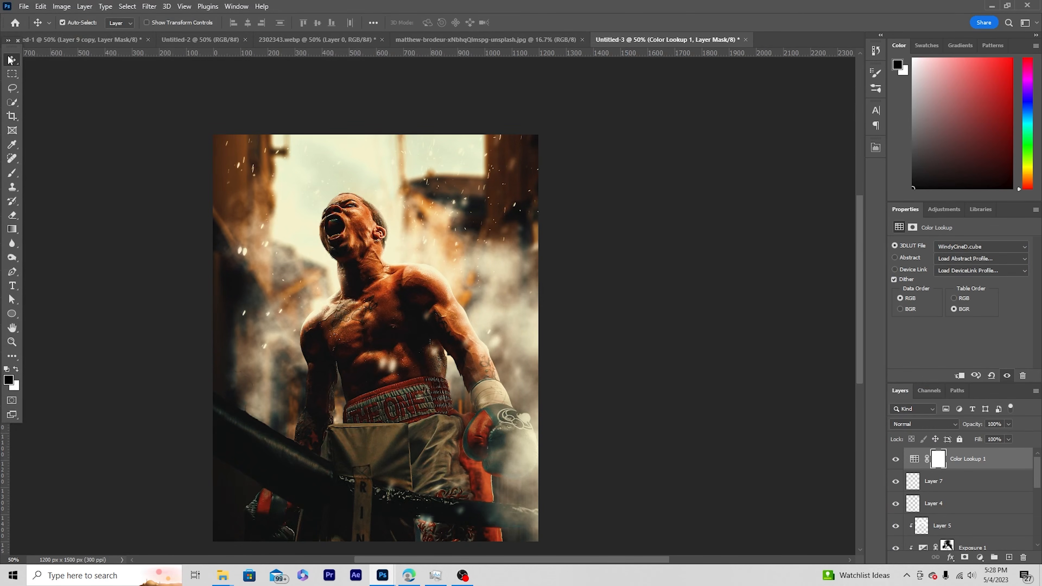
Add the title text GERVONTA above the boxer's head and enlarge it to about 21.5 pt.
click(12, 286)
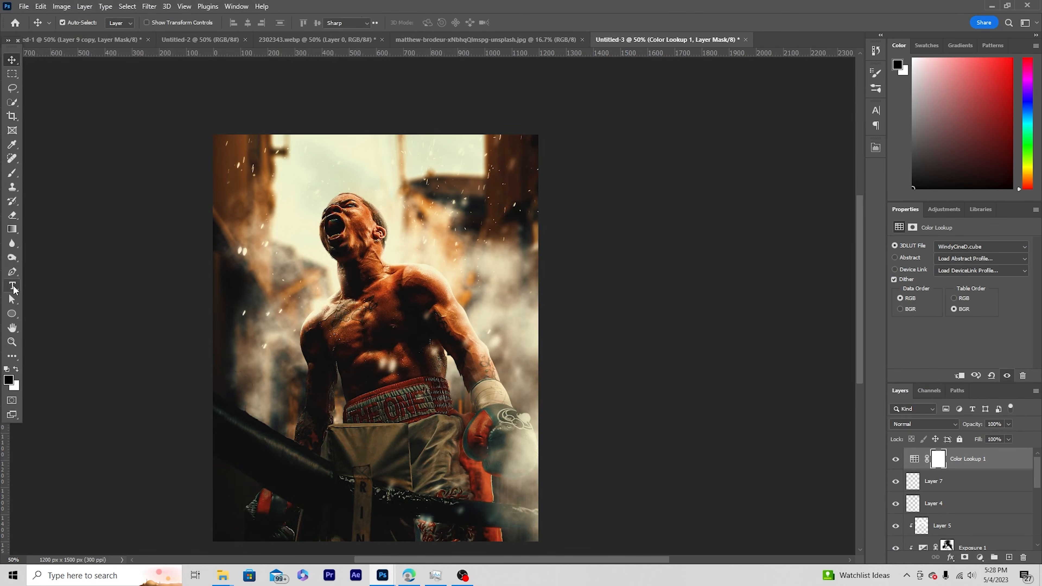
click(323, 196)
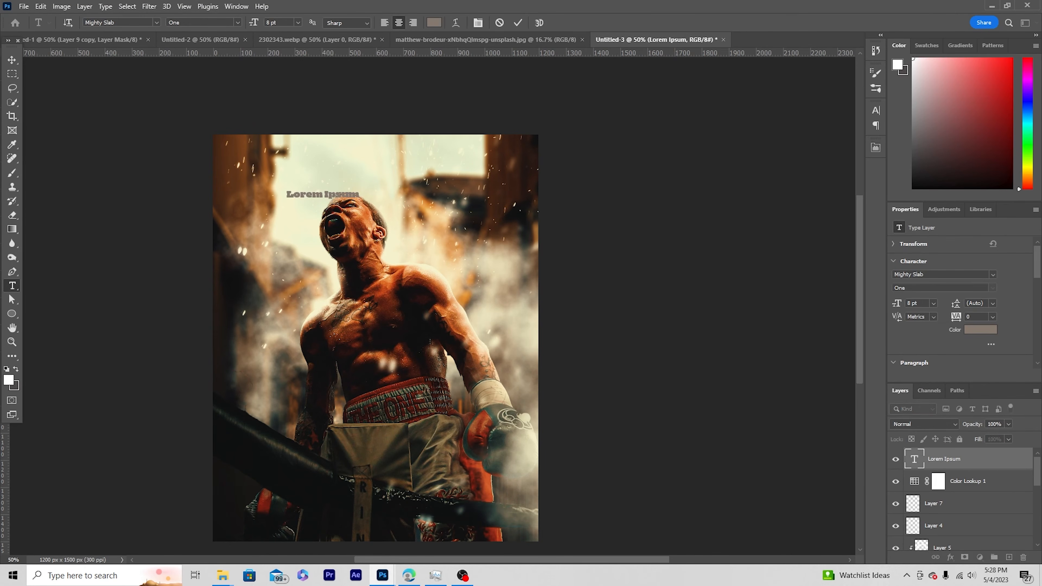
text(GERVONTA)
key(ctrl+Return)
key(ctrl+t)
drag(353, 198, 444, 190)
key(Return)
Recolour the GERVONTA title with a dark brown sampled from the boxer's skin.
double_click(915, 458)
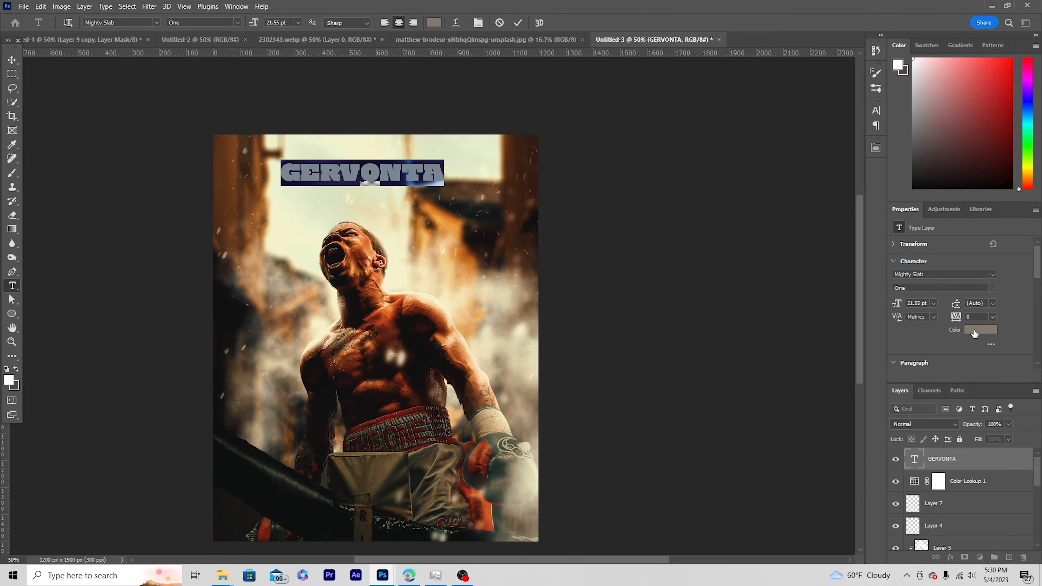
click(980, 329)
click(384, 314)
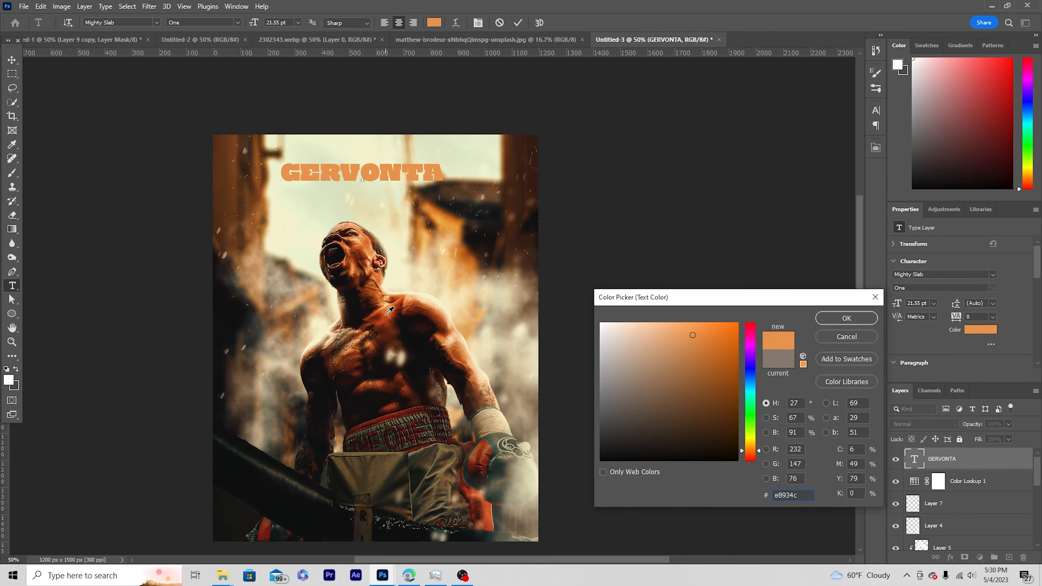
click(383, 317)
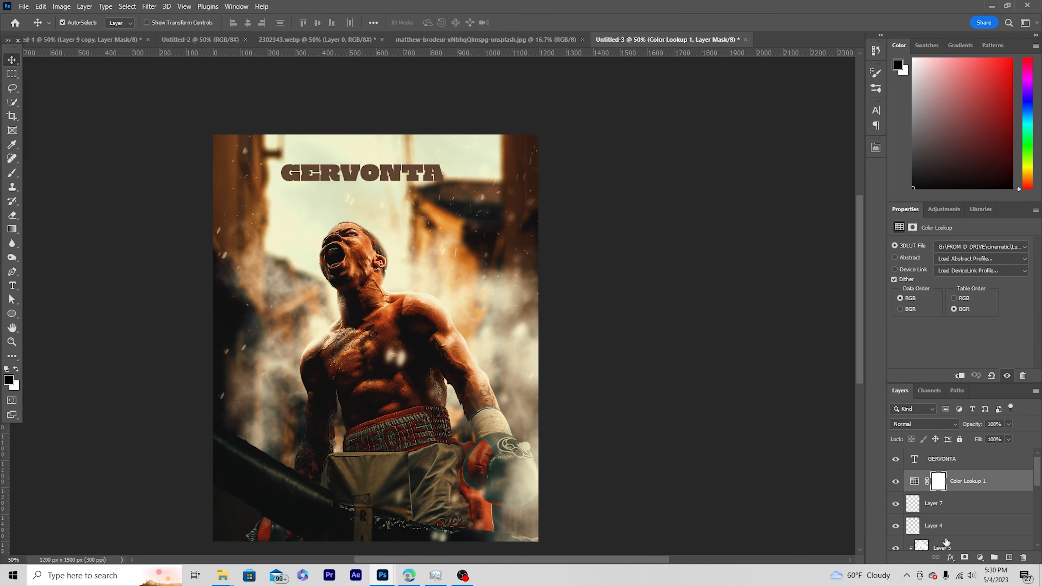
Create a layer above Layer 7 and paint white smoke across the upper alley with an 800 px smoke brush.
click(951, 506)
click(1010, 558)
key(b)
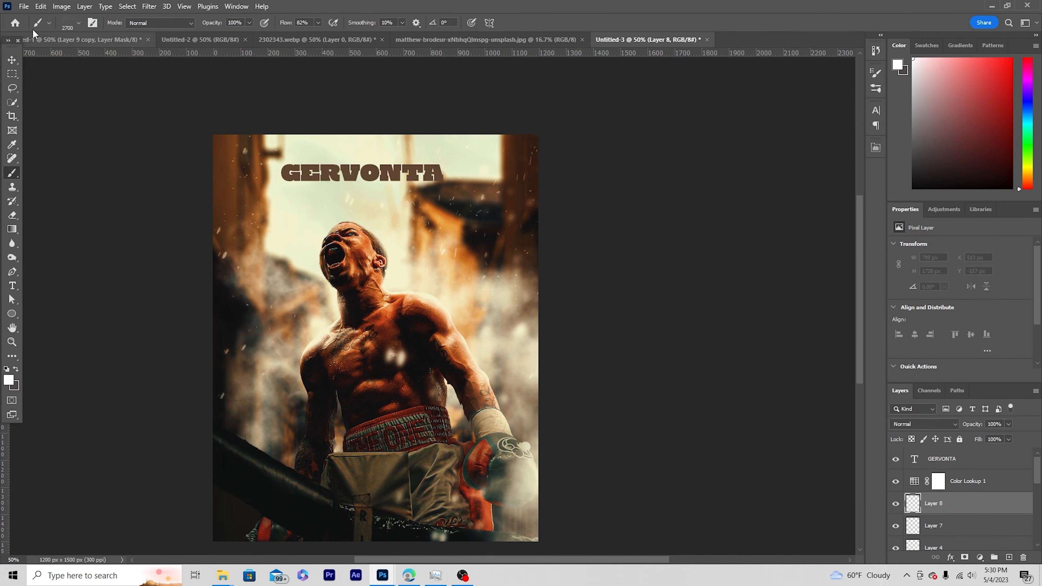
click(78, 23)
click(127, 128)
key(Return)
mouse_move(475, 221)
mouse_down()
mouse_move(455, 261)
mouse_move(358, 237)
mouse_move(261, 191)
mouse_up()
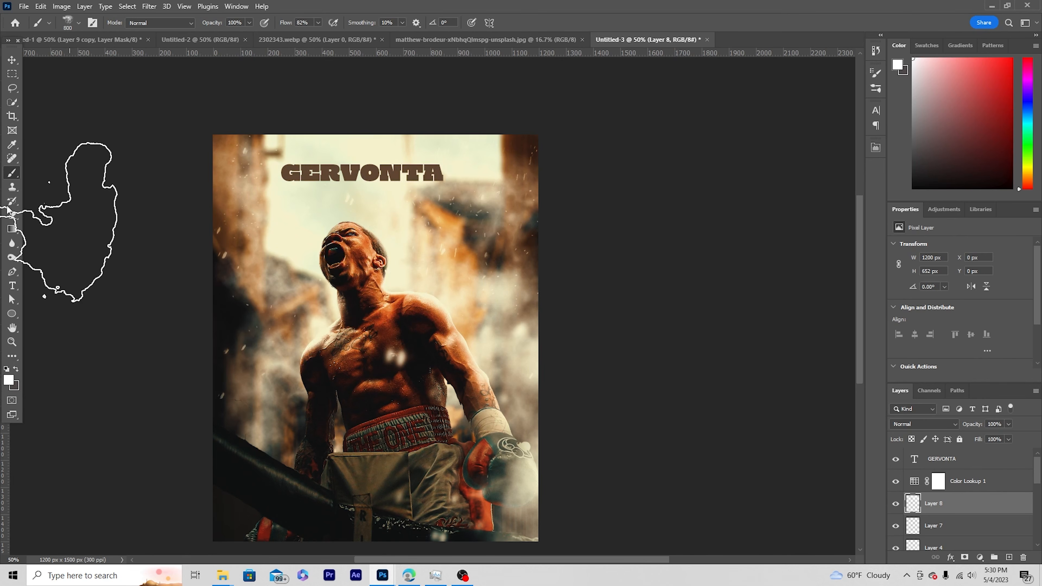
click(12, 60)
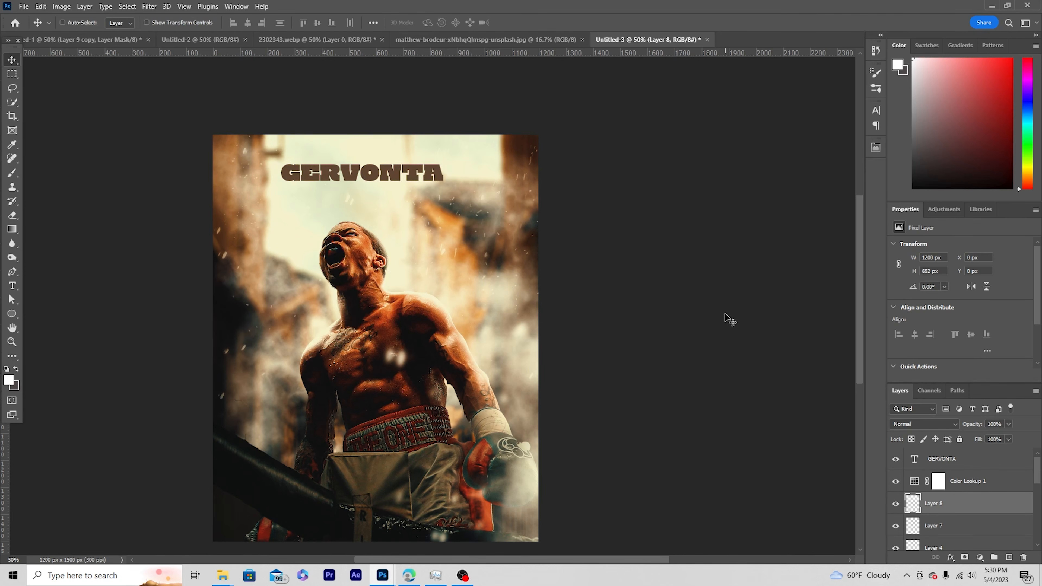
Add a Lorem ipsum placeholder paragraph in light grey 6 pt text and place it along the poster's lower edge.
key(ctrl+minus)
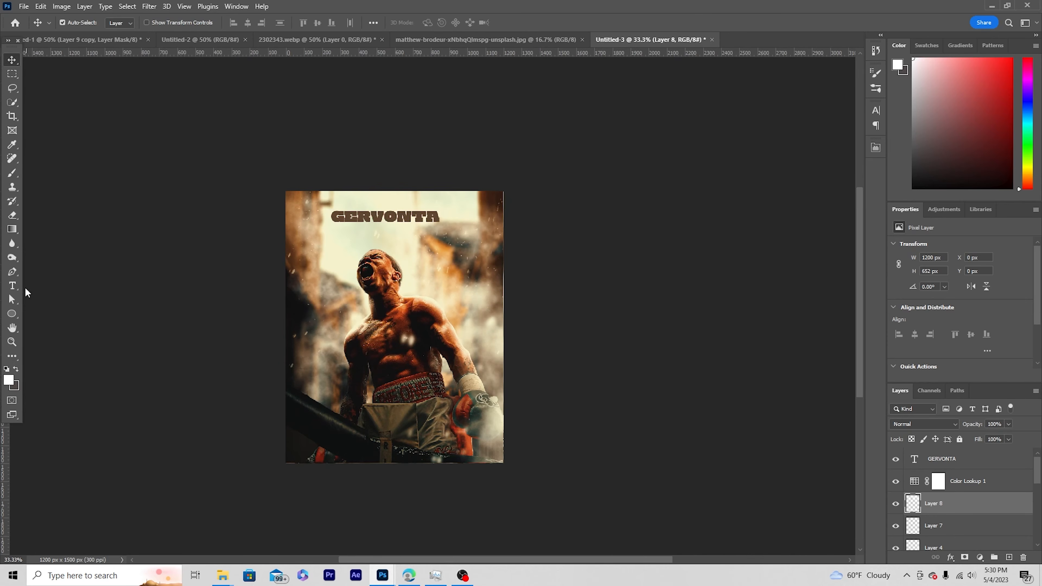
click(12, 286)
drag(318, 397, 479, 427)
click(434, 22)
drag(616, 337, 601, 362)
click(846, 318)
drag(926, 304, 826, 291)
text(6)
click(11, 60)
drag(398, 414, 394, 442)
key(ctrl+t)
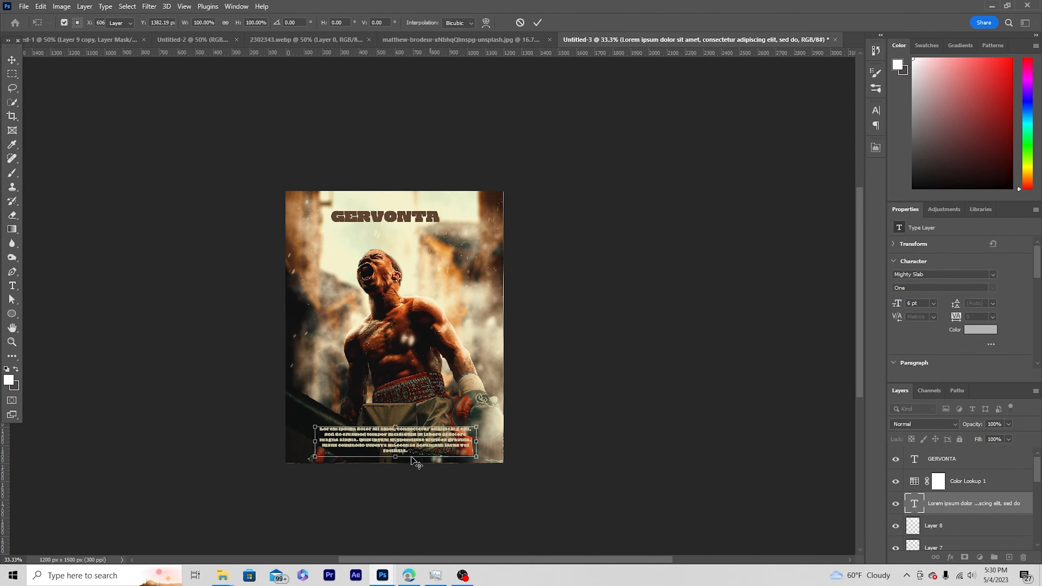
Duplicate the GERVONTA title just below itself and change the copy's text to TANK DAVIS.
ctrl+click(415, 217)
key(ctrl+plus)
drag(415, 216, 414, 243)
double_click(915, 459)
text(TANK DAVIS)
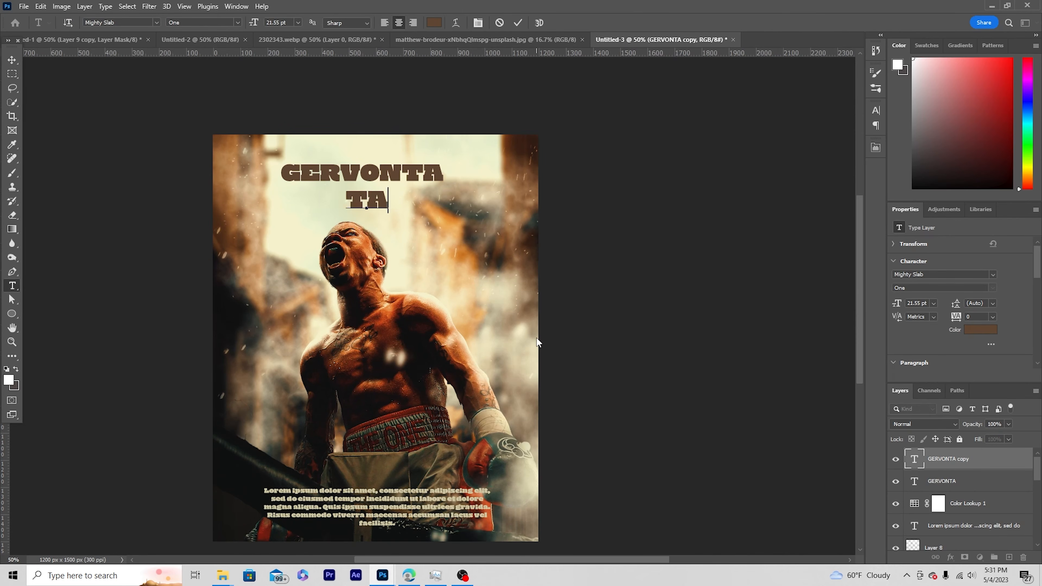
Reduce the TANK DAVIS text to 11.32 pt, set its tracking to 720, and position it under the title.
double_click(909, 452)
drag(929, 305, 798, 284)
key(Down)
key(Down)
key(Down)
key(Down)
key(Down)
key(Down)
key(Down)
key(Down)
key(Down)
key(Down)
key(Down)
key(Down)
key(Down)
drag(978, 317, 904, 293)
key(Up)
key(Up)
key(Up)
key(Up)
key(Up)
key(Up)
key(Up)
key(Up)
key(Up)
key(Up)
key(Up)
key(Up)
key(Up)
key(Up)
key(Up)
key(Up)
key(Up)
key(Up)
key(Up)
key(Up)
key(Up)
key(Up)
key(Up)
key(Up)
key(Up)
key(Up)
key(Up)
key(Up)
key(Up)
key(Up)
key(Up)
key(Up)
key(Up)
key(Up)
key(Up)
key(Up)
click(12, 60)
drag(374, 205, 368, 191)
Enlarge the GERVONTA title to about 27 pt and move it down closer to the TANK DAVIS line.
shift+click(368, 174)
key(ctrl+t)
drag(443, 196, 465, 199)
key(Return)
drag(363, 169, 365, 182)
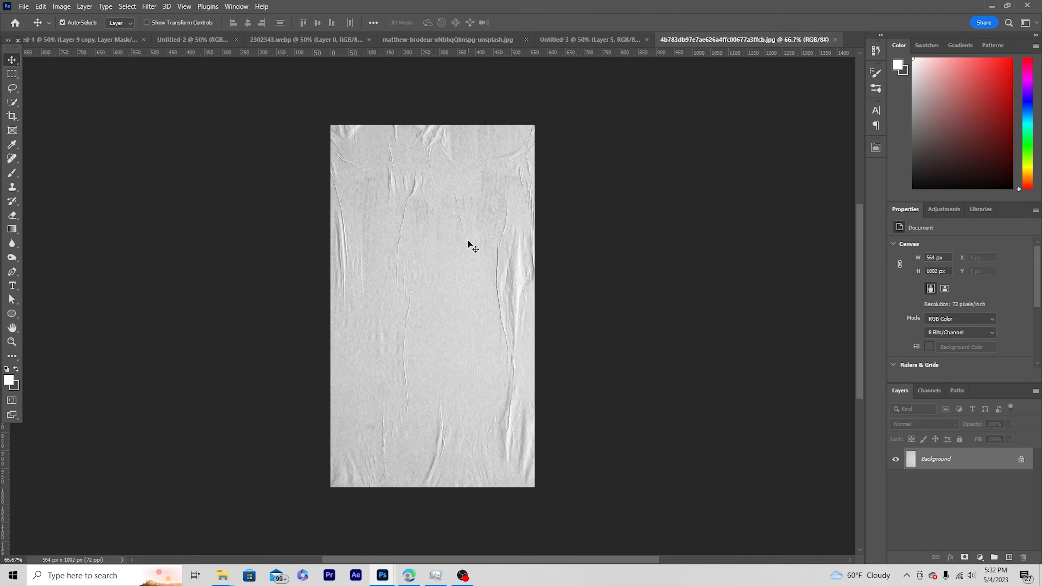
Bring the wrinkled paper texture into the poster as the topmost layer and set its blend mode to Multiply.
scroll(467, 240, up, 3)
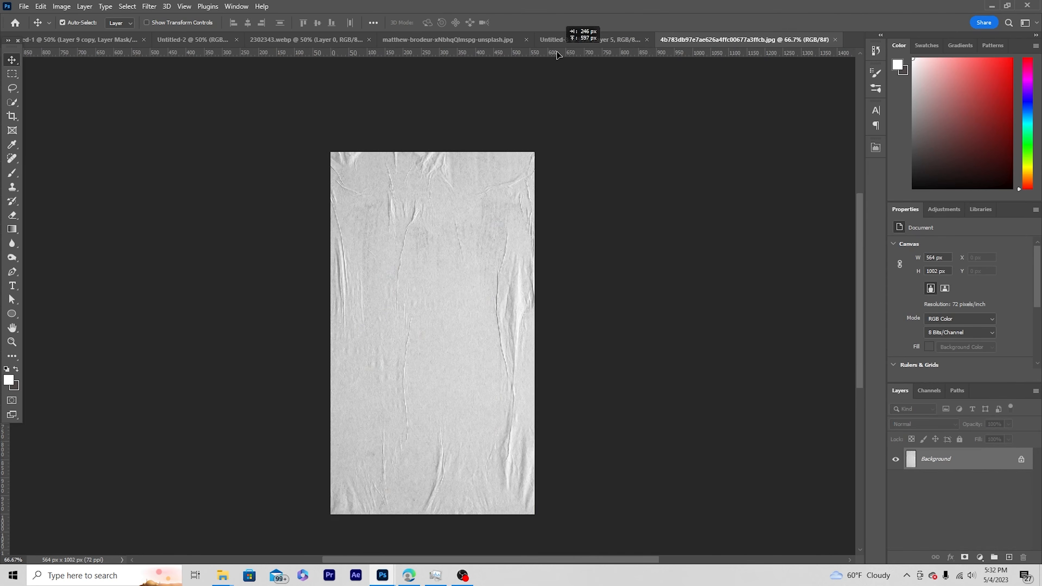
drag(557, 36, 361, 372)
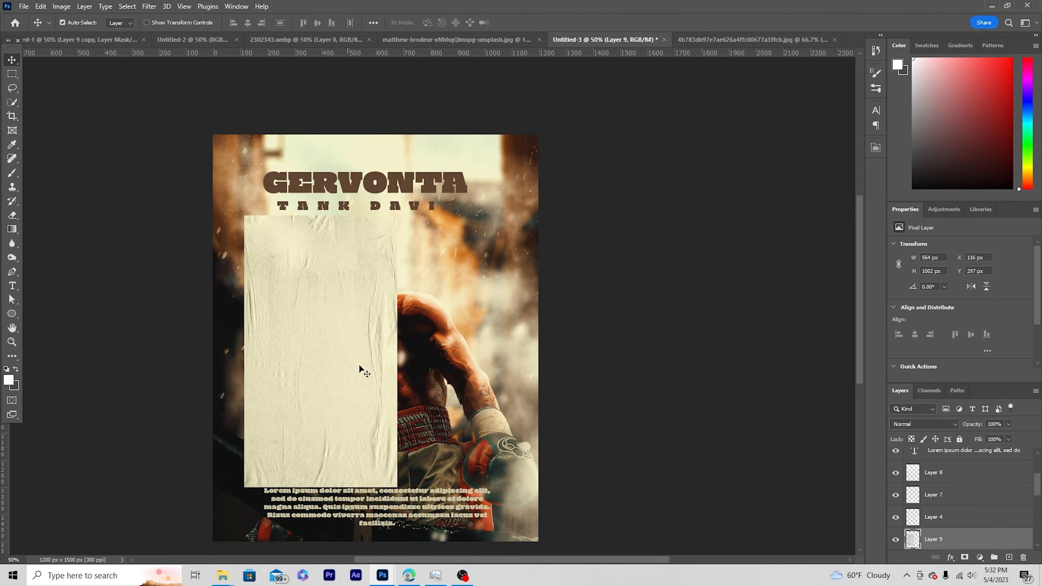
drag(917, 539, 931, 457)
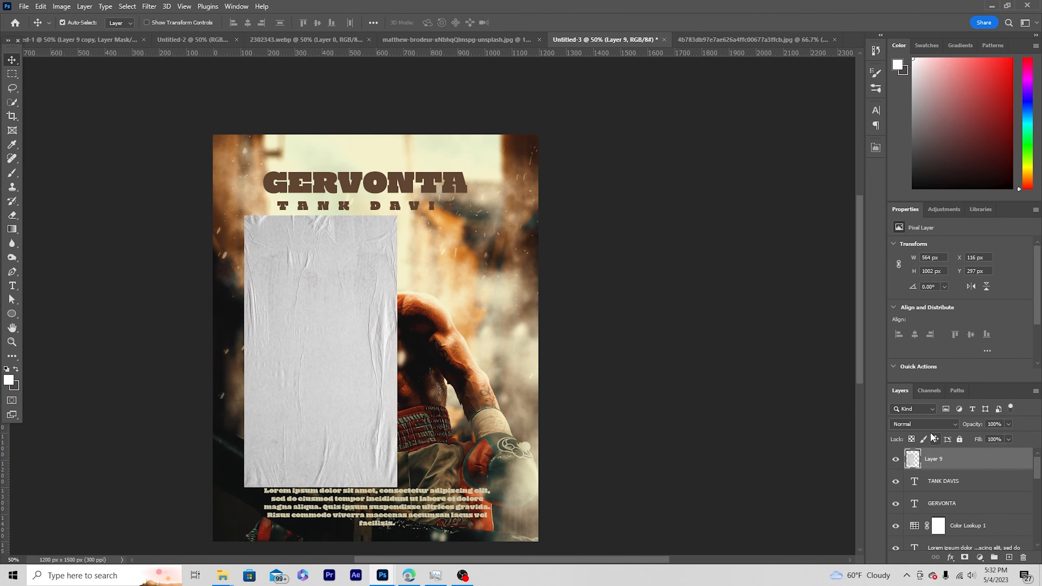
click(937, 421)
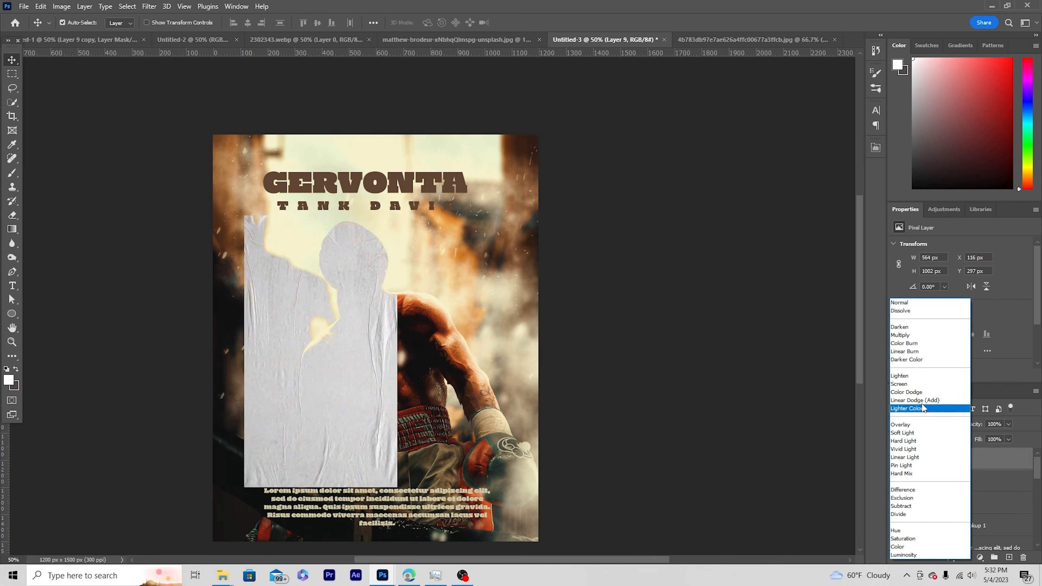
click(908, 336)
Scale the paper texture to about 235% so it covers the whole poster, and lower its opacity to 47%.
key(ctrl+t)
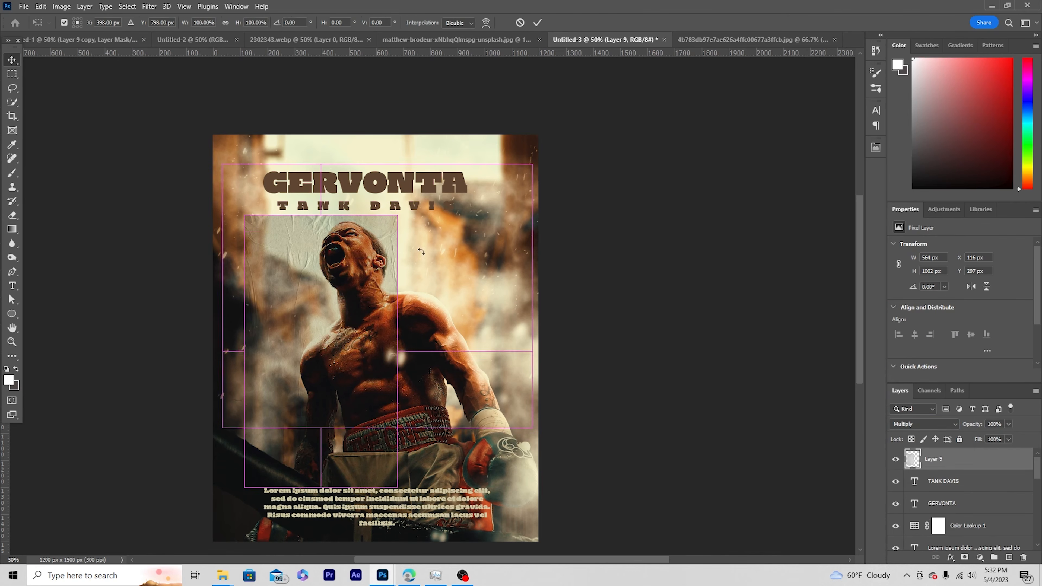
drag(398, 216, 473, 83)
drag(425, 297, 471, 297)
drag(526, 87, 554, 74)
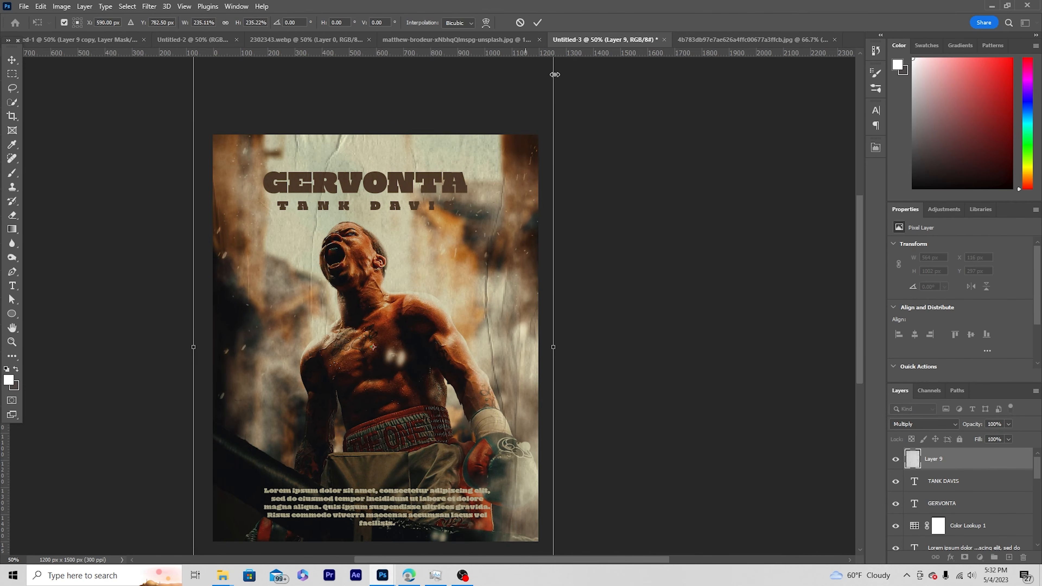
key(Return)
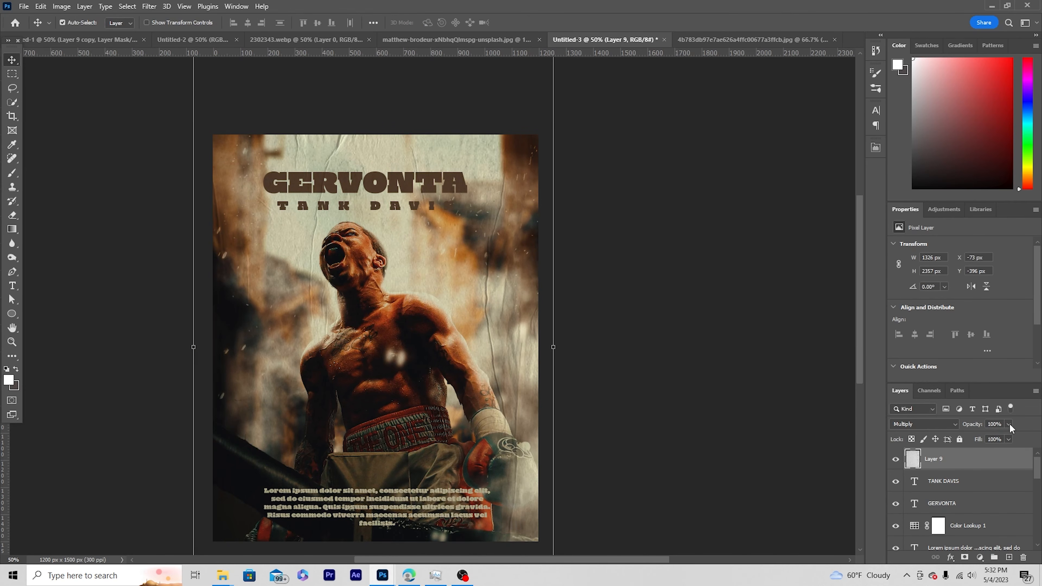
click(993, 436)
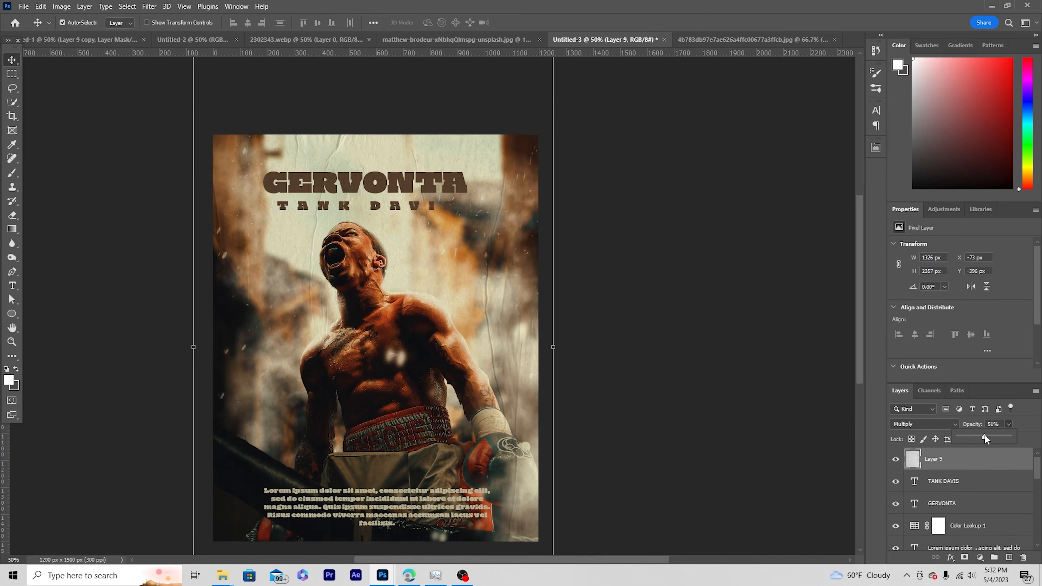
Change the font of the GERVONTA and TANK DAVIS texts to Phonk Regular DEMO.
click(358, 205)
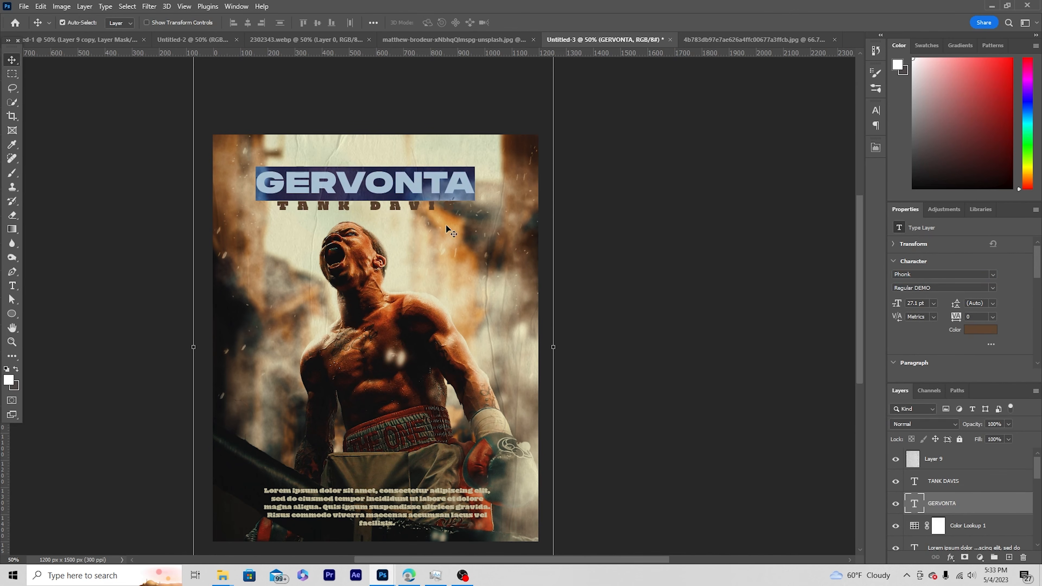
click(747, 302)
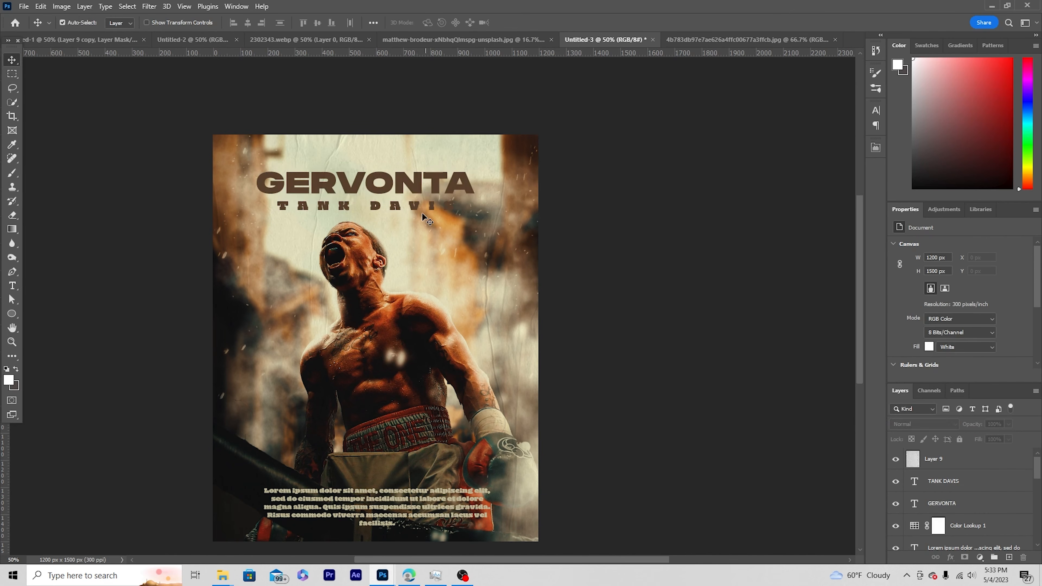
click(431, 223)
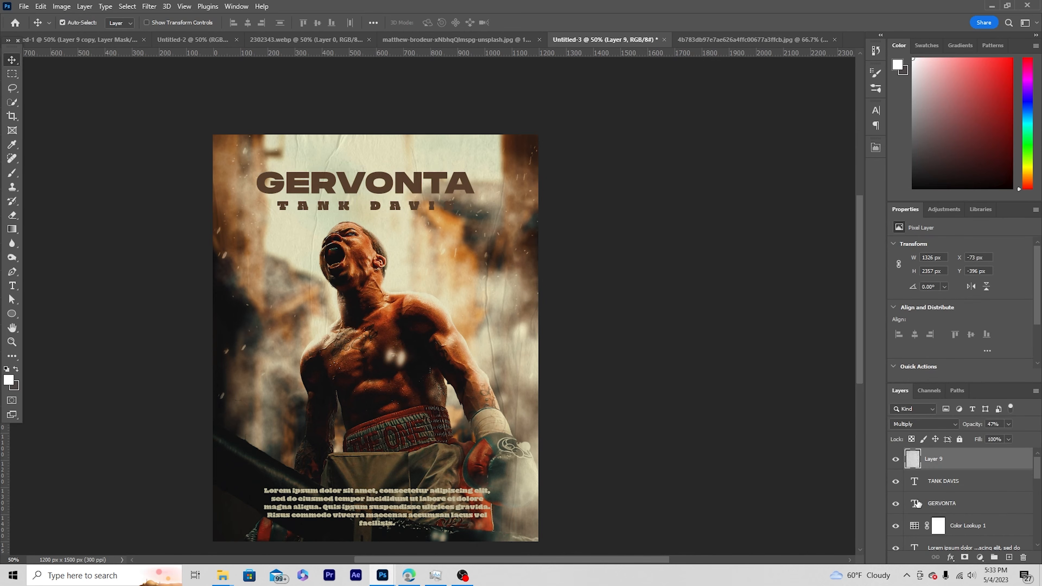
double_click(914, 482)
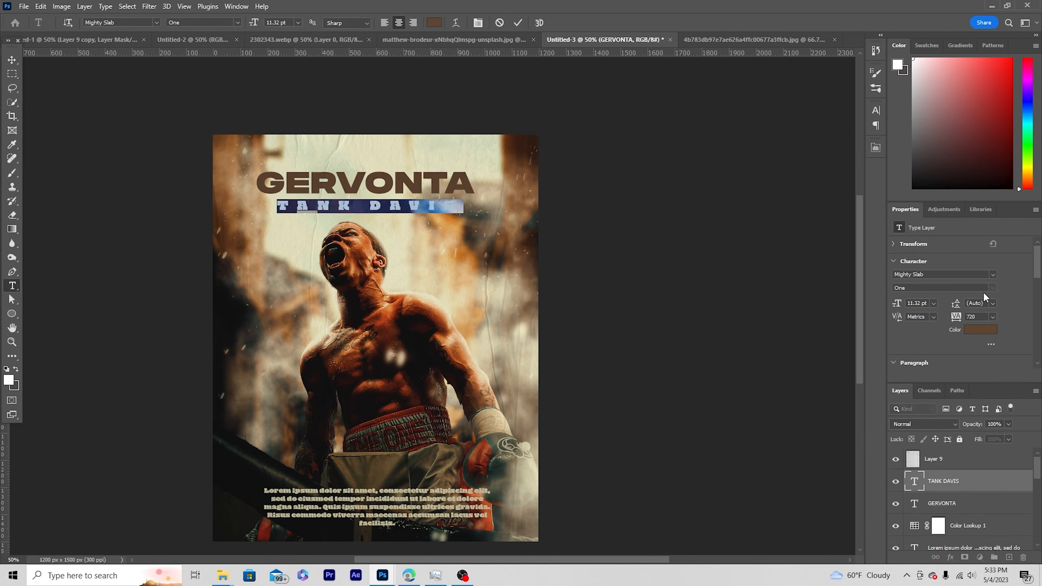
click(993, 274)
click(991, 305)
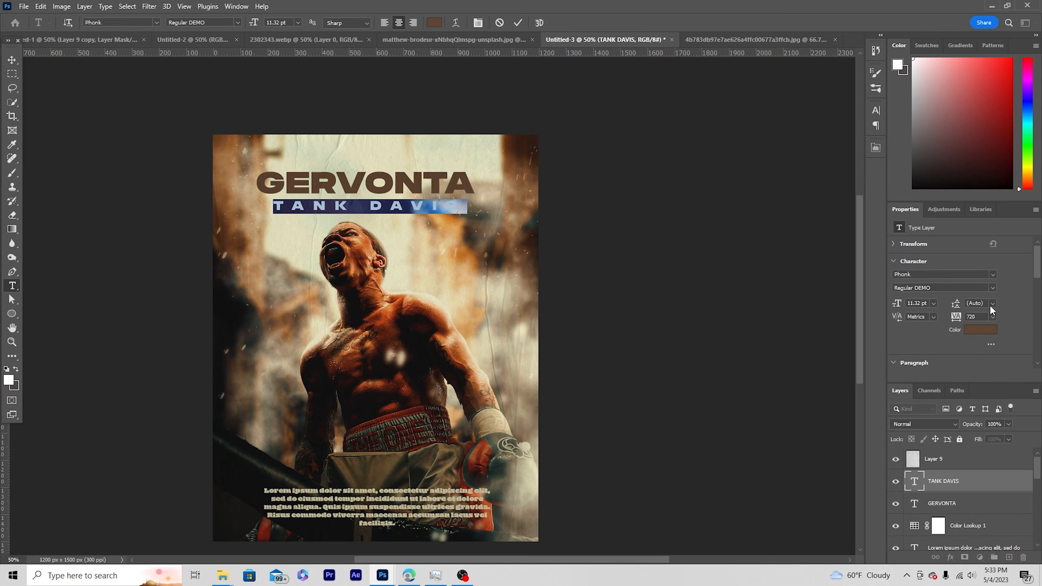
Create a layer above Layer 8 and paint white smoke behind the end of the TANK DAVIS line.
scroll(948, 513, down, 2)
click(929, 489)
click(1010, 558)
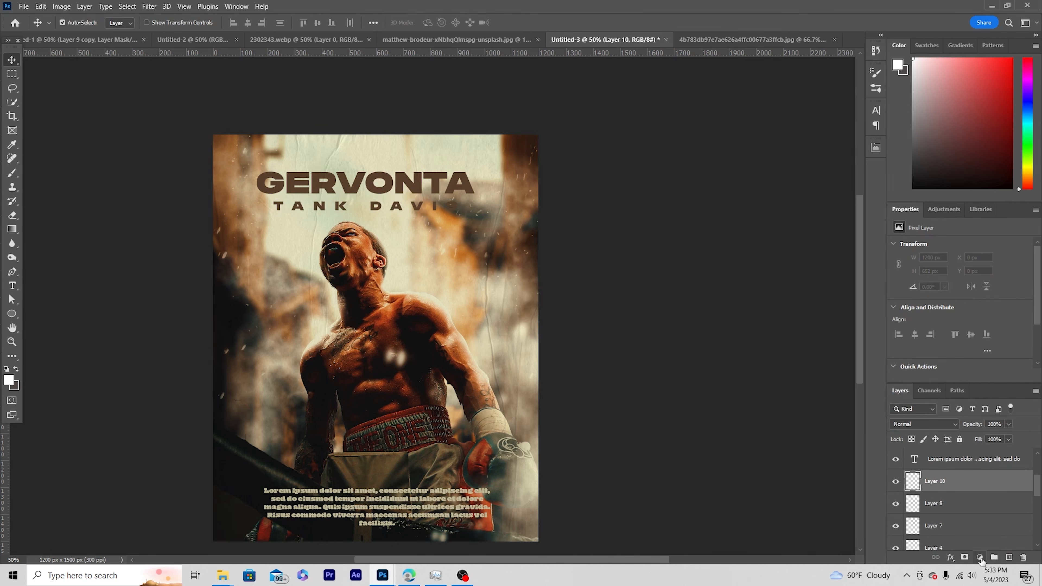
key(b)
click(439, 215)
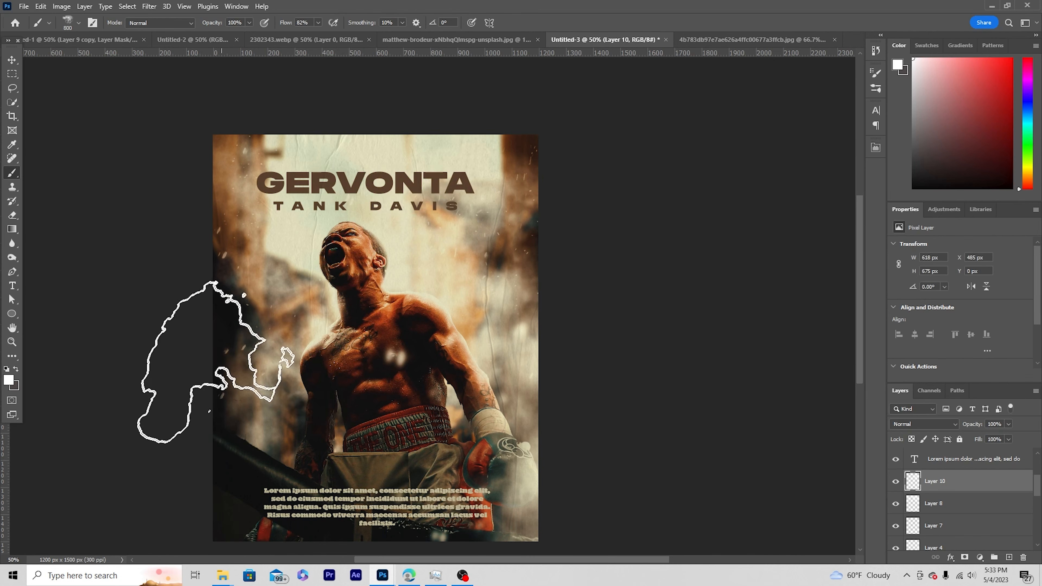
Create a layer between the placeholder paragraph and the Color Lookup and paint white smoke over both sides of the boxer.
scroll(967, 494, up, 2)
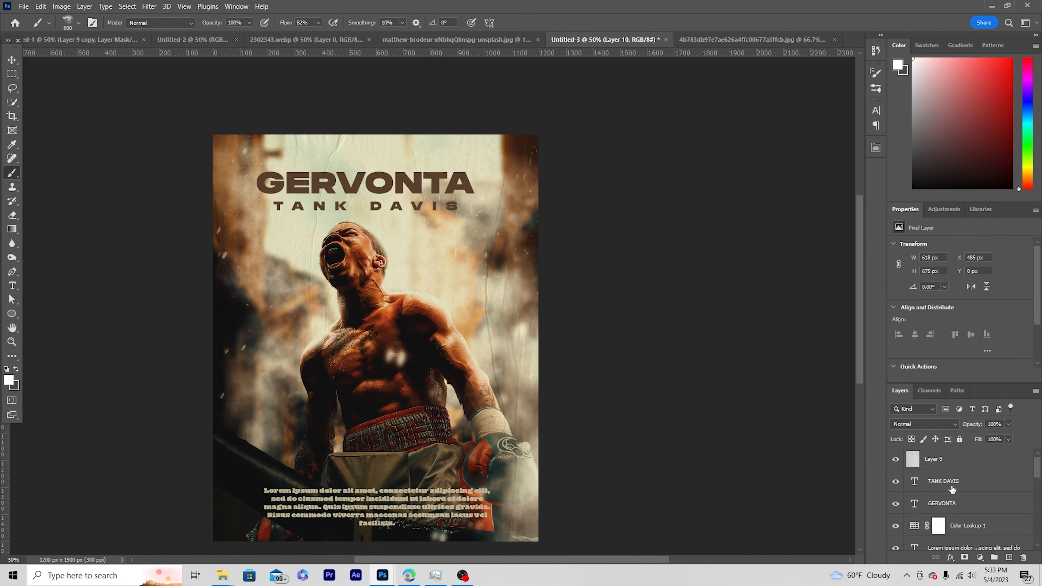
scroll(952, 490, down, 2)
click(959, 503)
click(1010, 557)
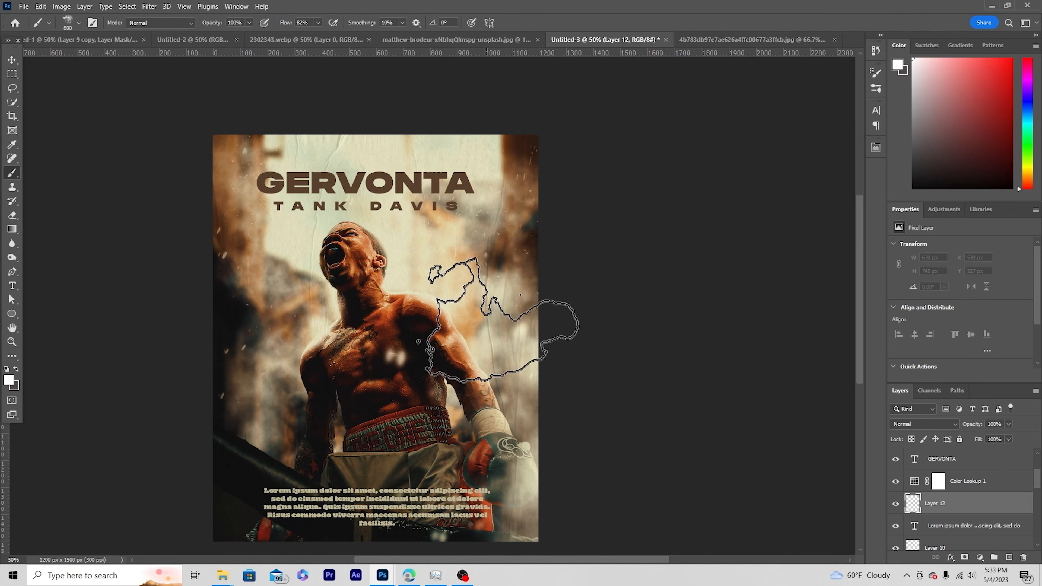
click(273, 361)
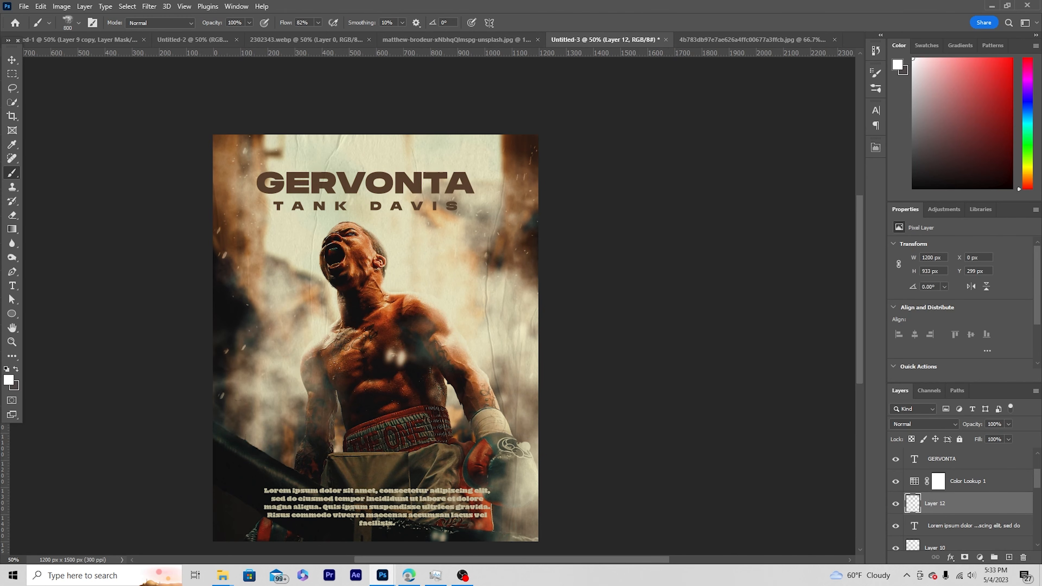
click(281, 275)
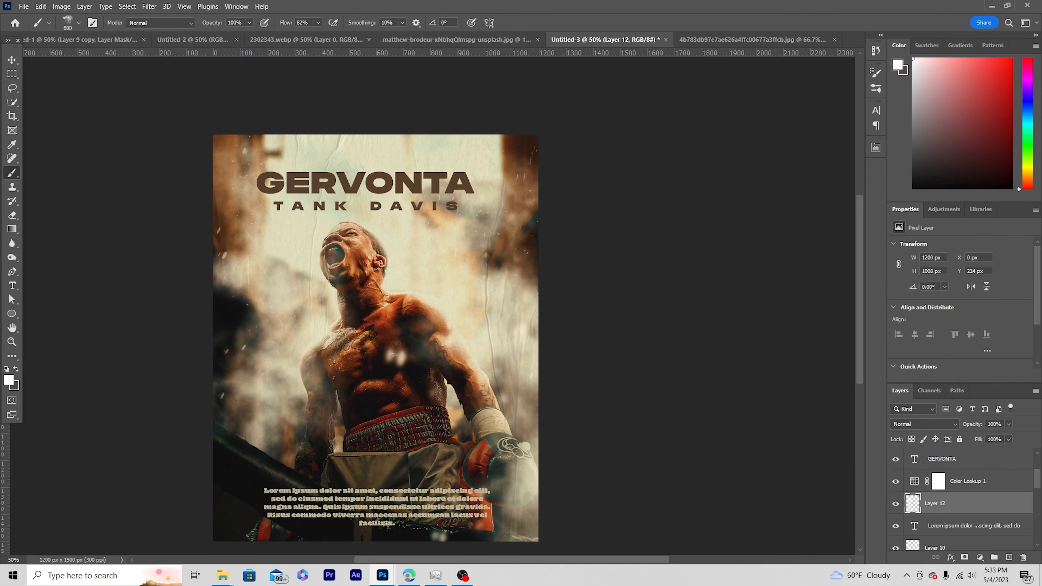
key(ctrl+minus)
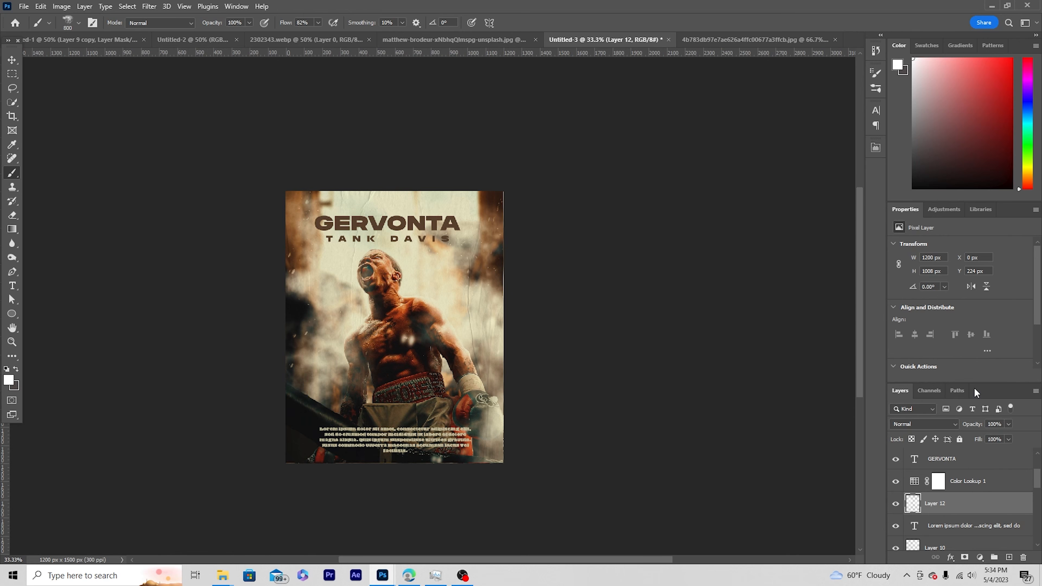